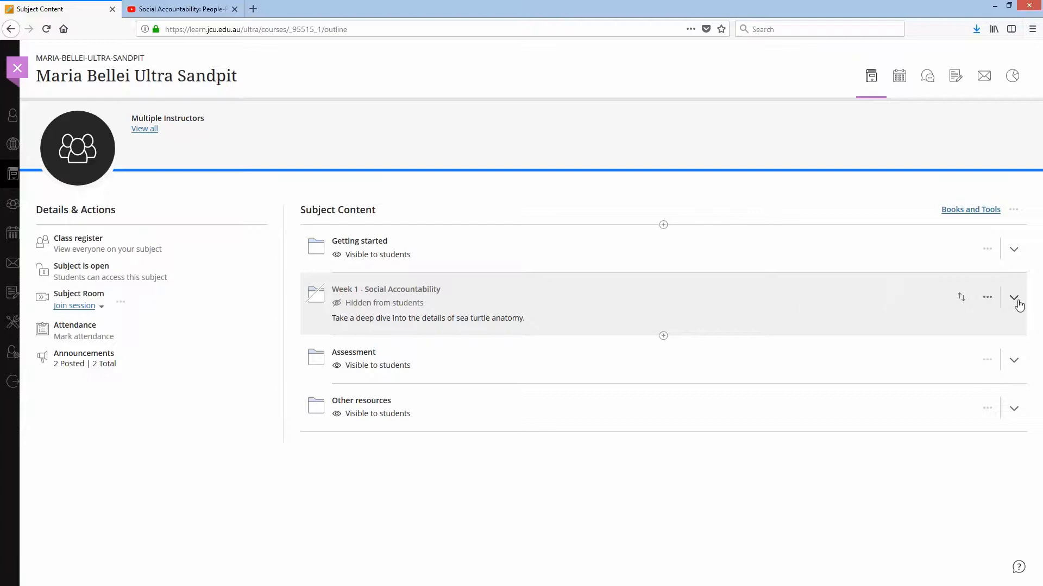
Create a new discussion in the Week 1 - Social Accountability folder, below the Australian Government Website link.
click(652, 295)
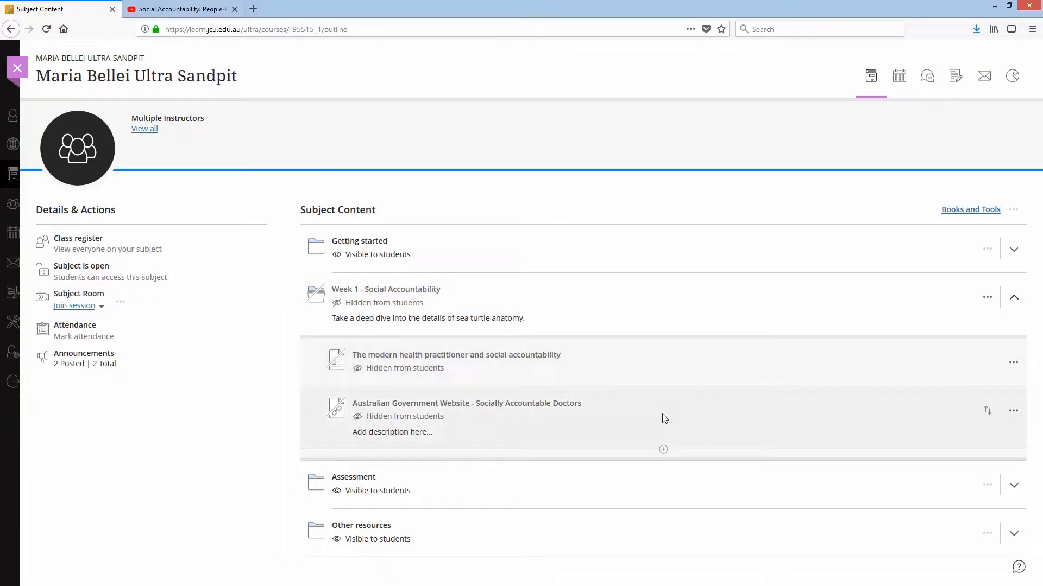
click(663, 451)
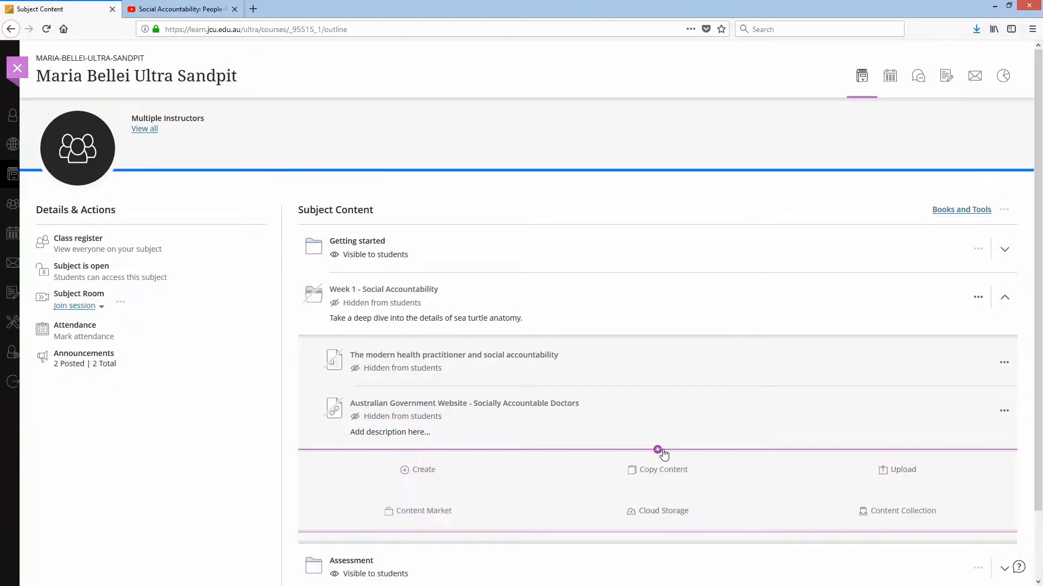
click(419, 473)
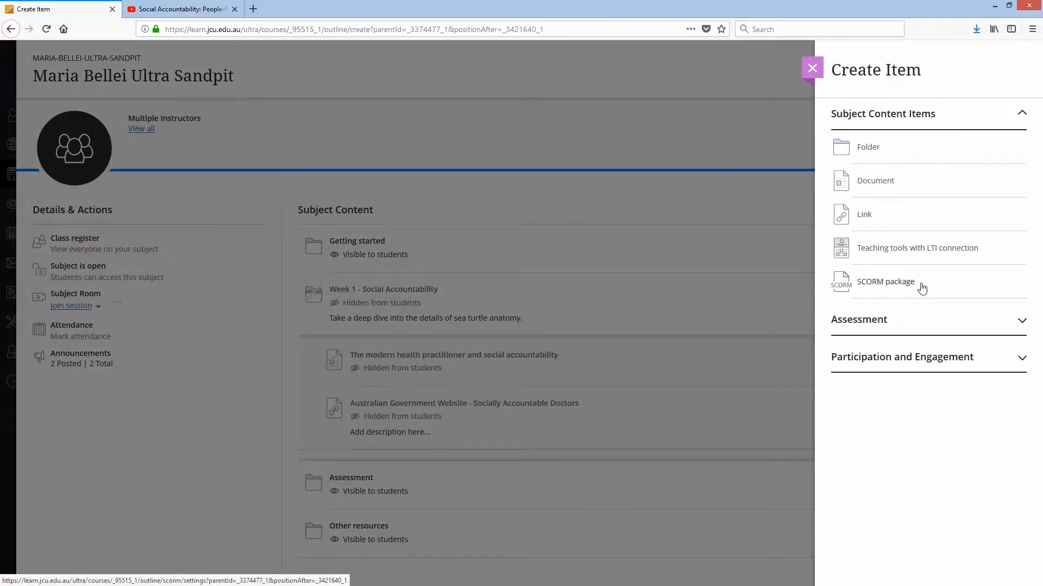
click(1021, 362)
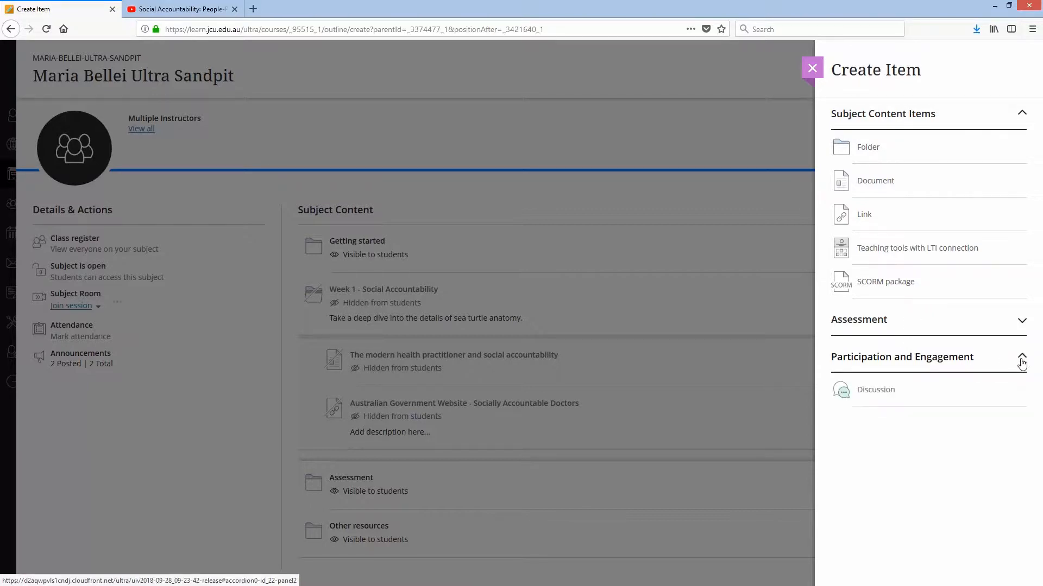
click(864, 397)
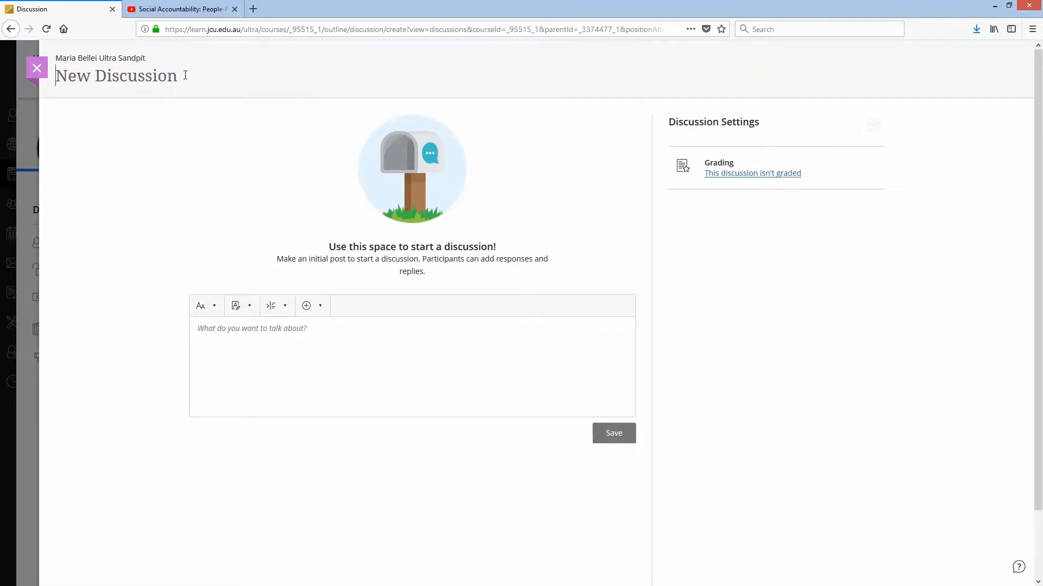
Title the new discussion "Discussion 1 - Social Accountability".
text(Discussio)
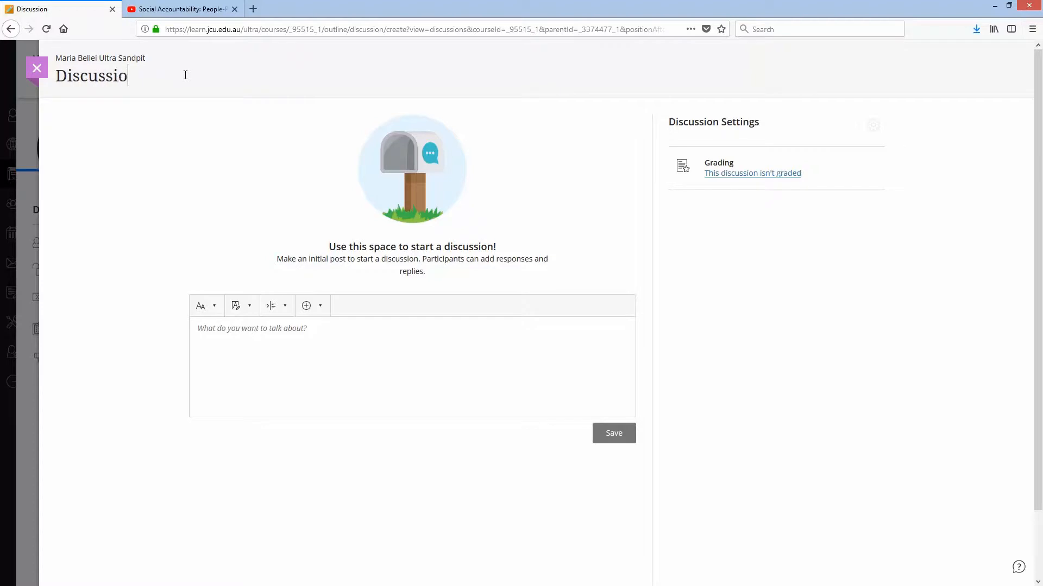
text(n 1 Social Accountabil)
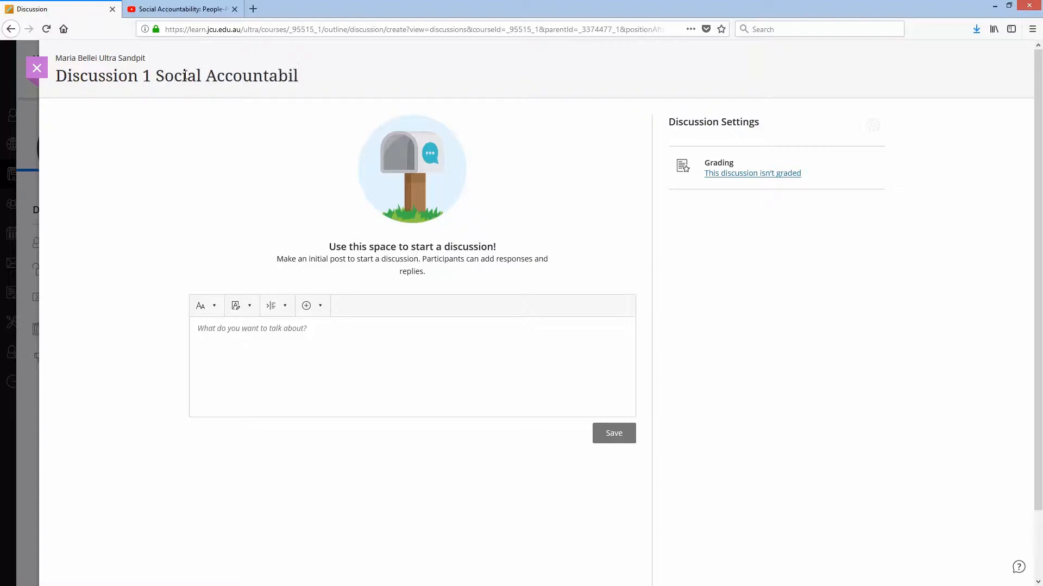
text(ity)
click(155, 75)
text(-)
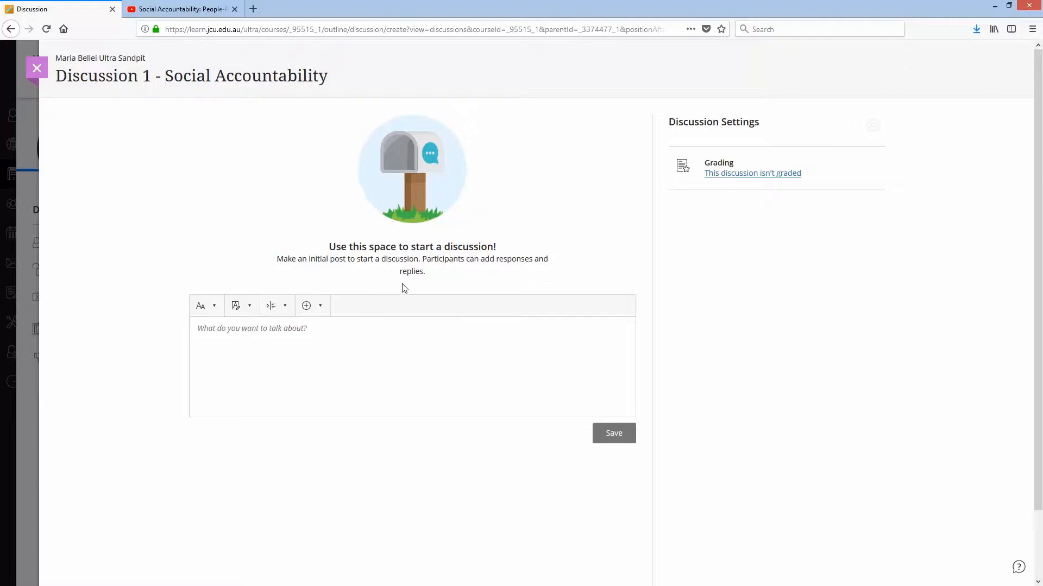
Switch to Word and copy all the text below the heading in Social Accountability Discussion Topic.docx.
click(995, 5)
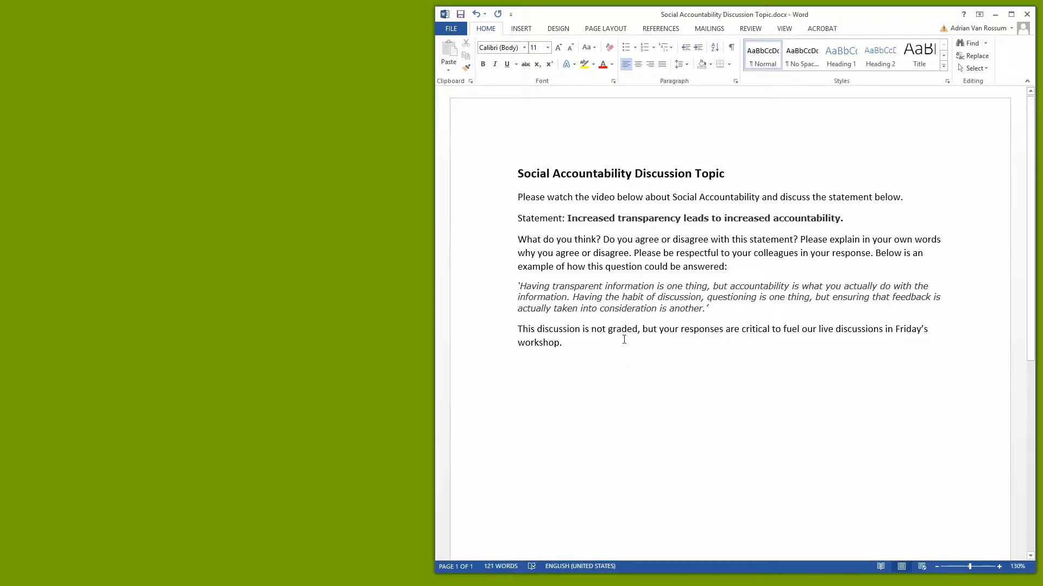
drag(517, 197, 577, 352)
right_click(614, 262)
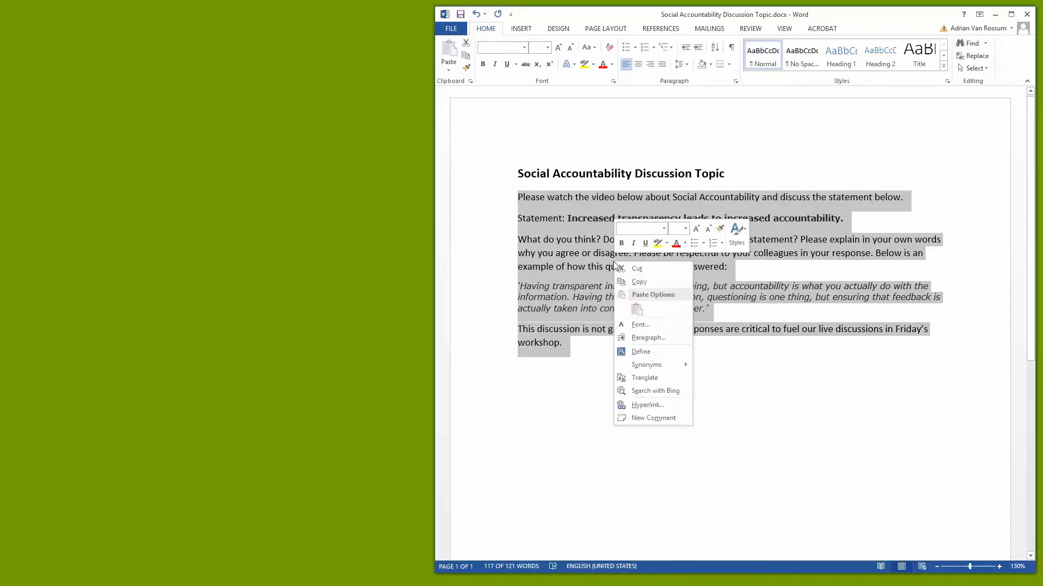
click(636, 281)
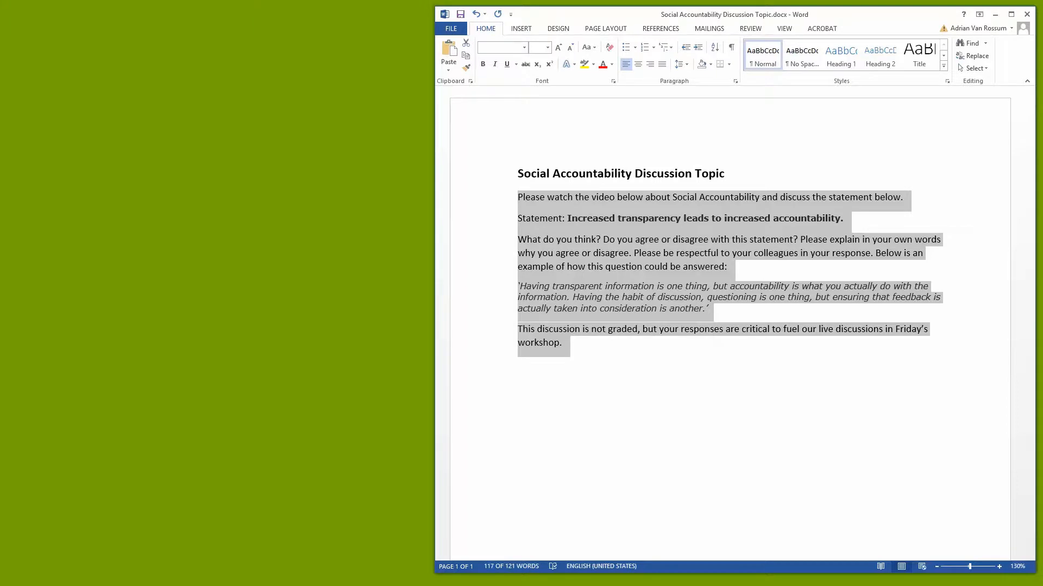
Return to the discussion in the browser and paste the copied text into the initial post.
key(alt+Tab)
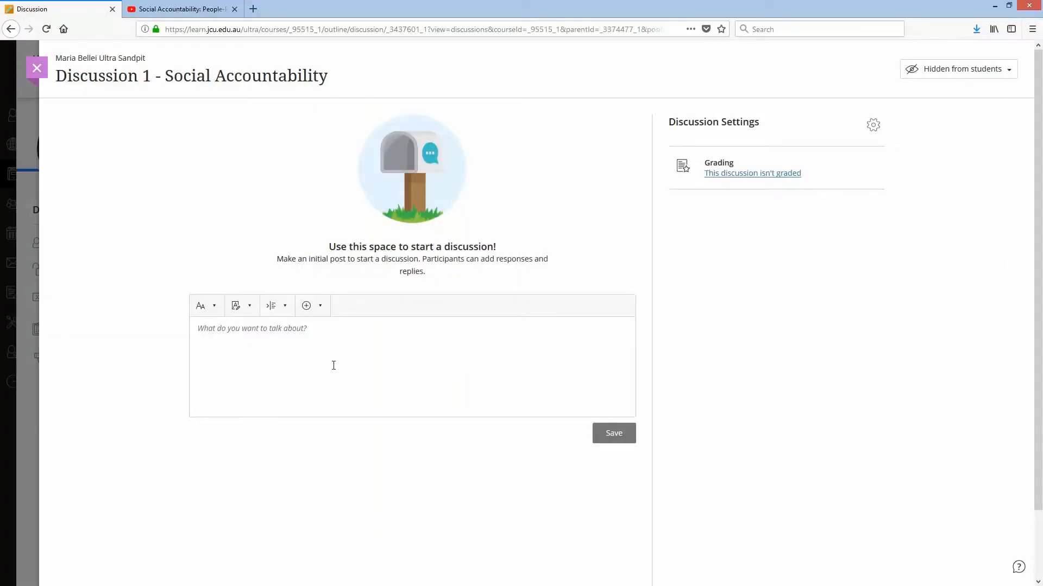
click(317, 326)
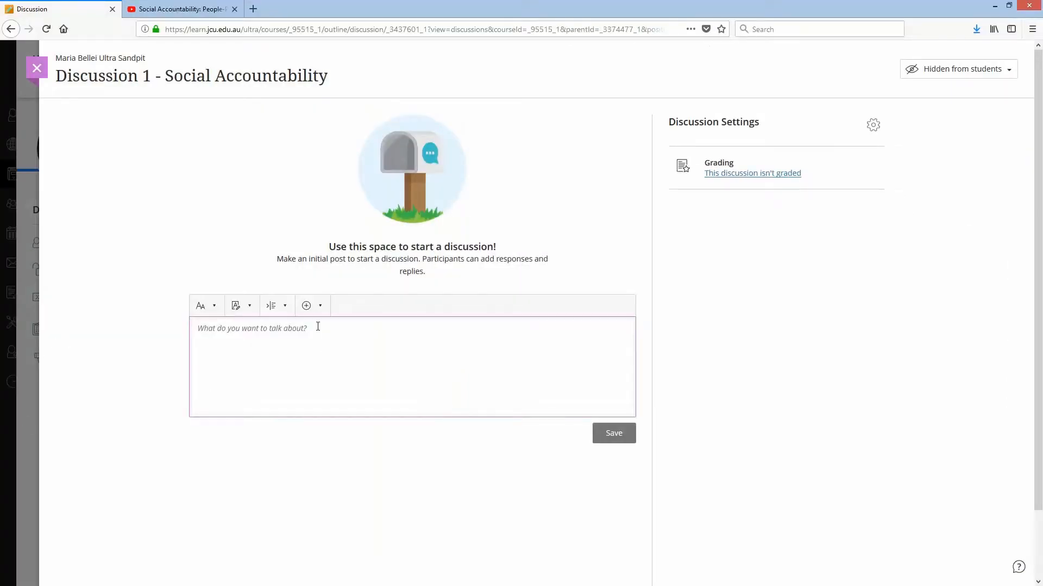
right_click(318, 326)
click(340, 370)
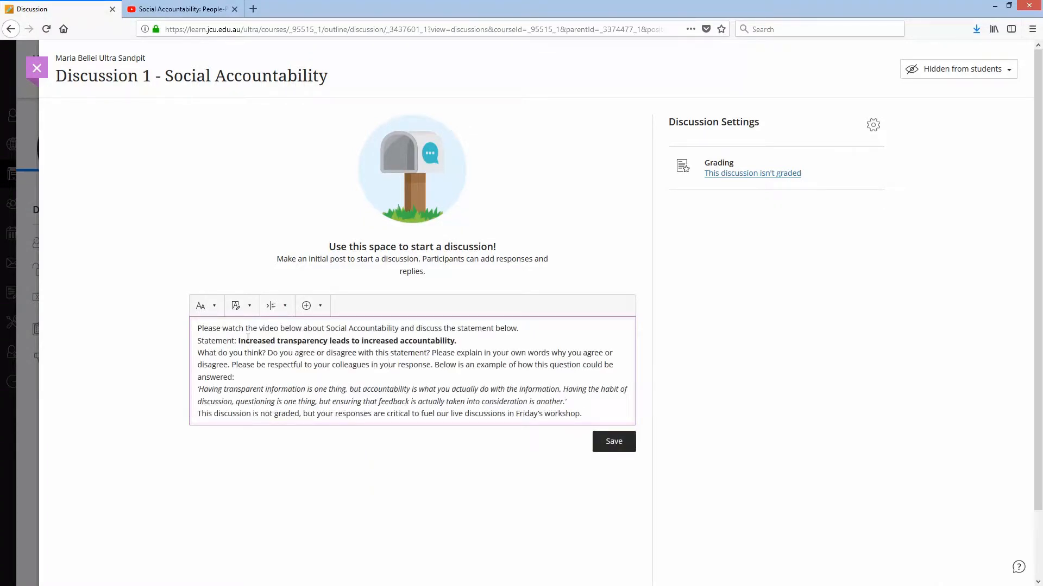
Add the line "Discussion Topic 1 - Social Accountability" above the pasted text and format it in the Title style.
key(Return)
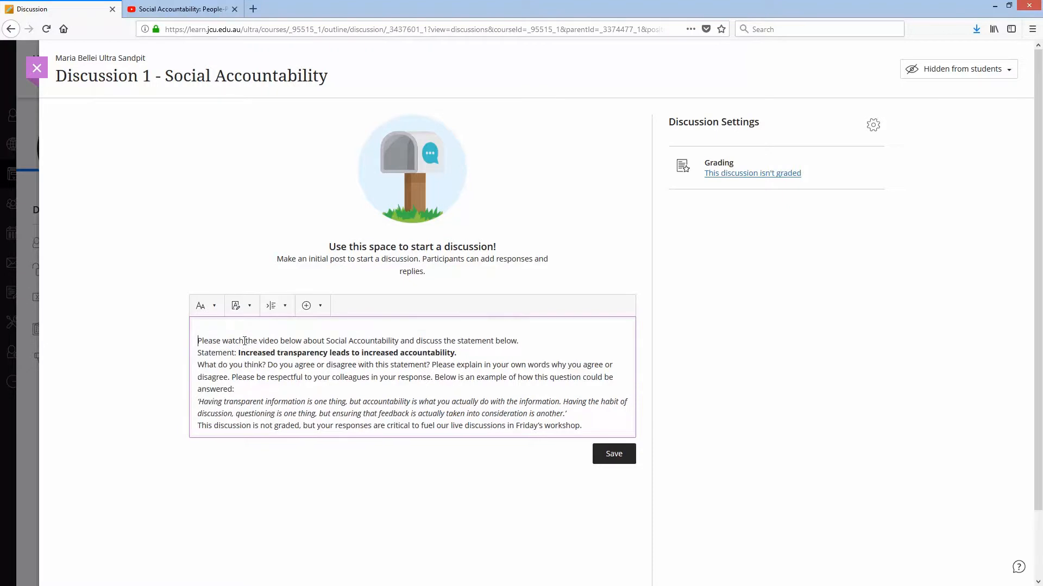
text(Discussion Topic 1 - Social Accountability)
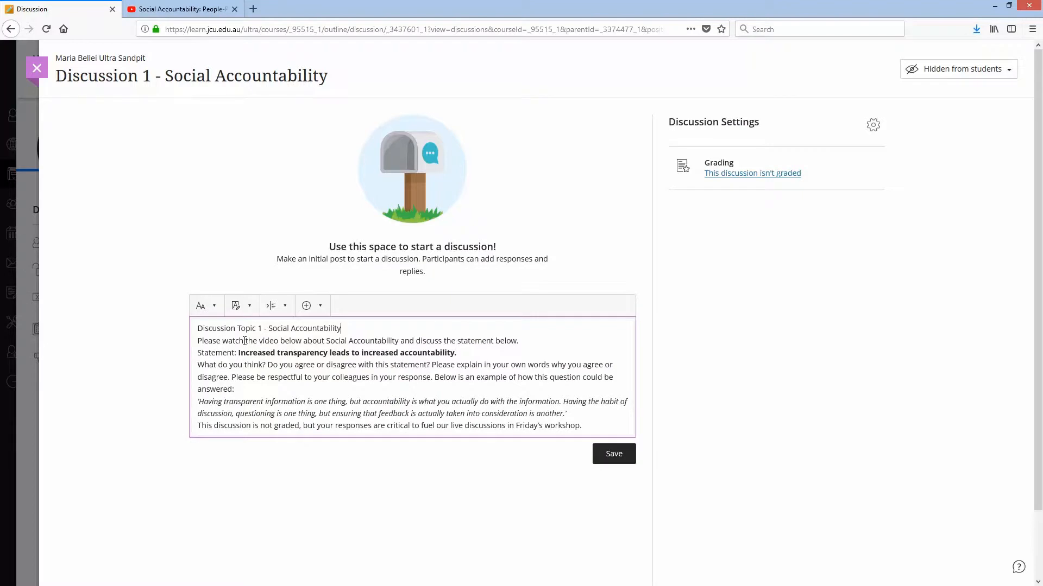
drag(342, 327, 177, 324)
click(214, 305)
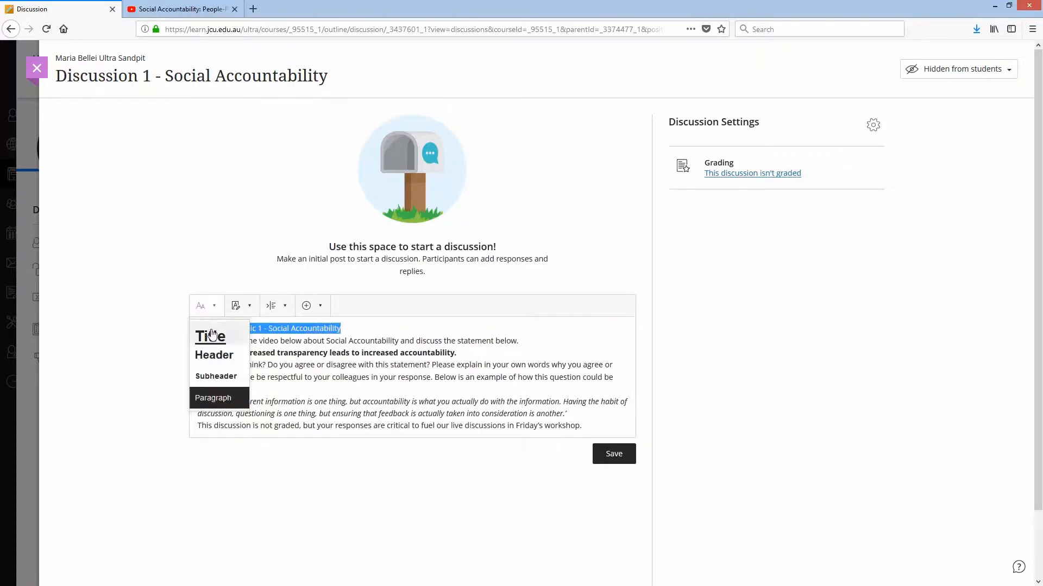
click(205, 335)
Insert blank lines after the post's title and between the instruction, statement, question, italic example and closing paragraphs.
click(529, 335)
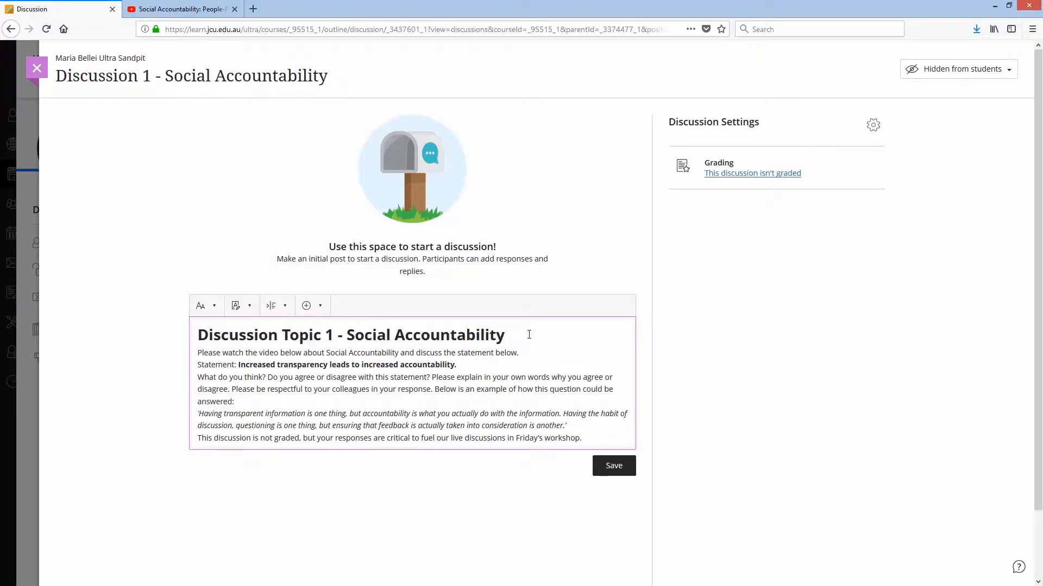
key(Return)
scroll(502, 379, down, 2)
click(506, 354)
scroll(506, 354, up, 2)
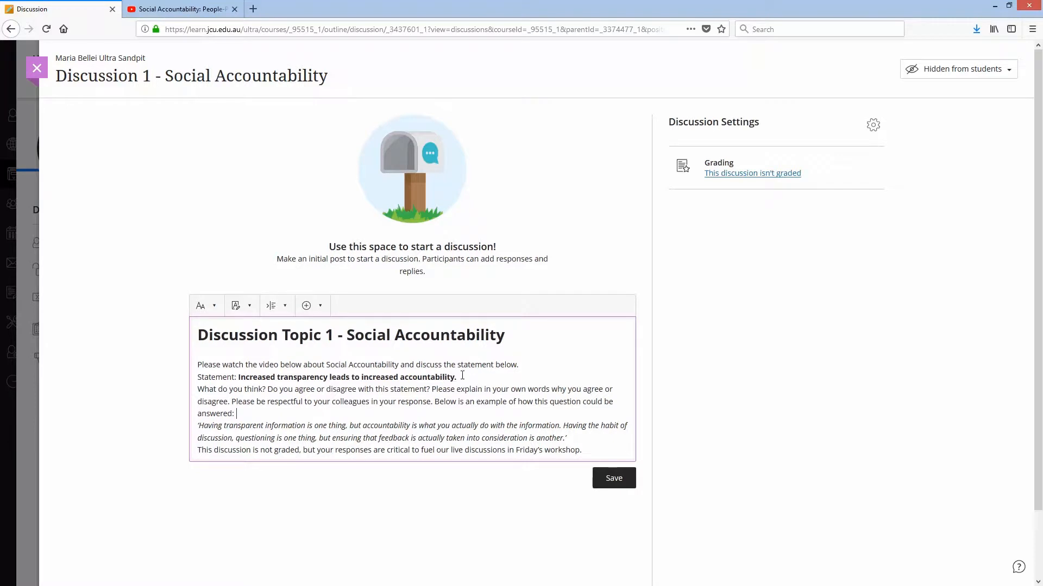
click(526, 365)
key(Return)
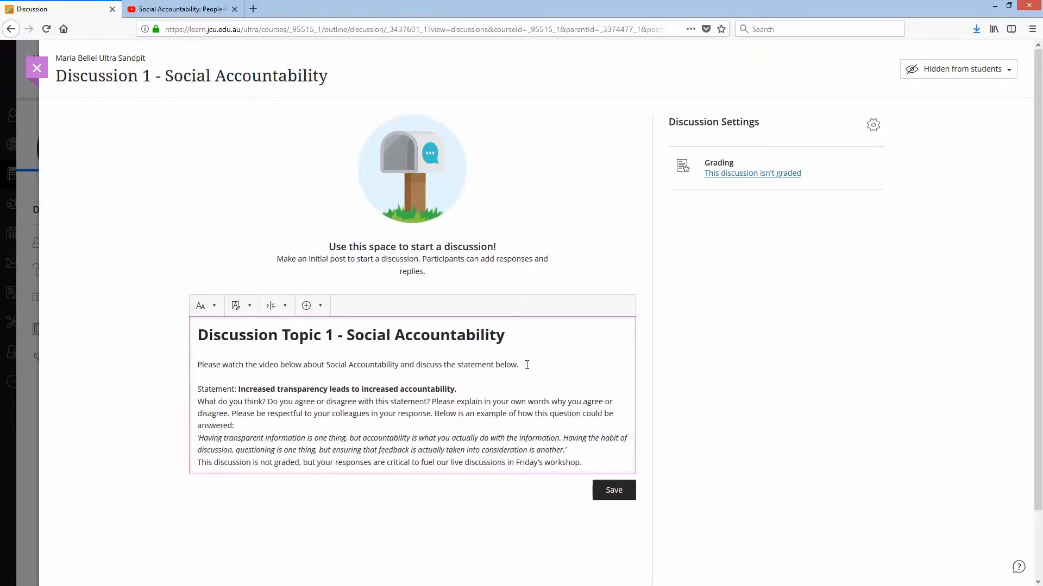
key(Return)
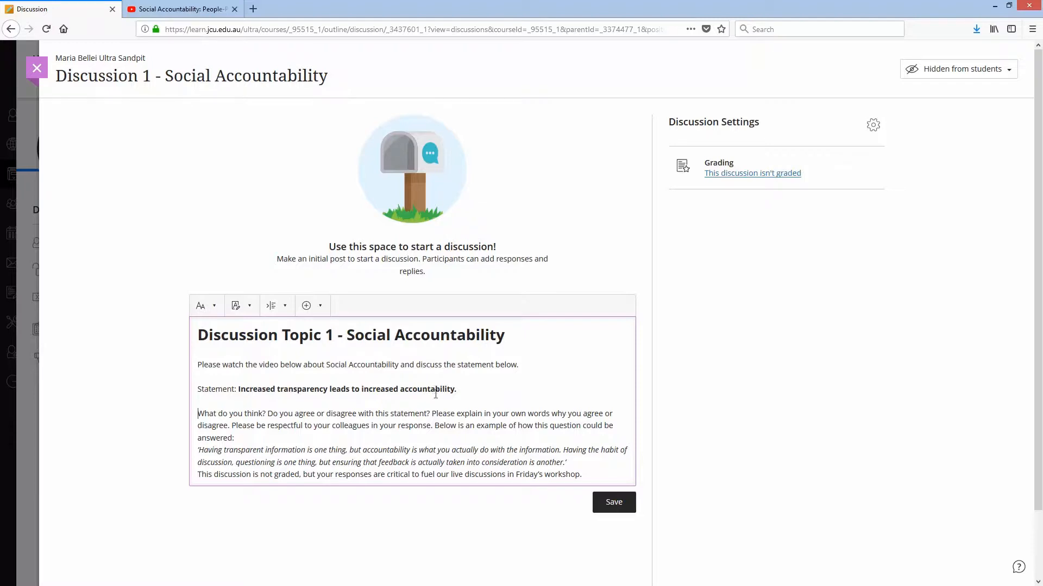
click(477, 399)
scroll(461, 396, down, 1)
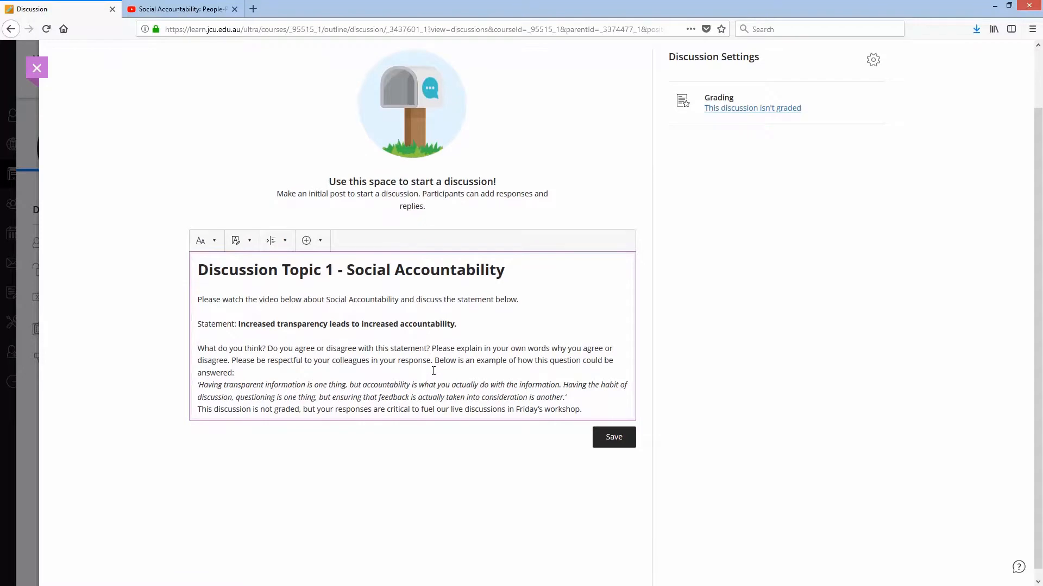
key(Return)
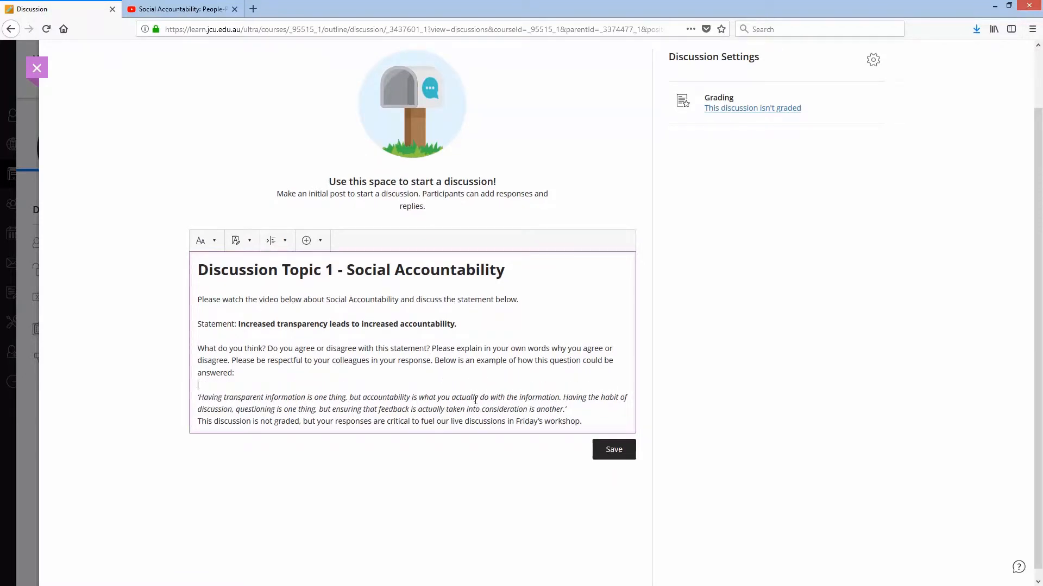
scroll(451, 376, down, 1)
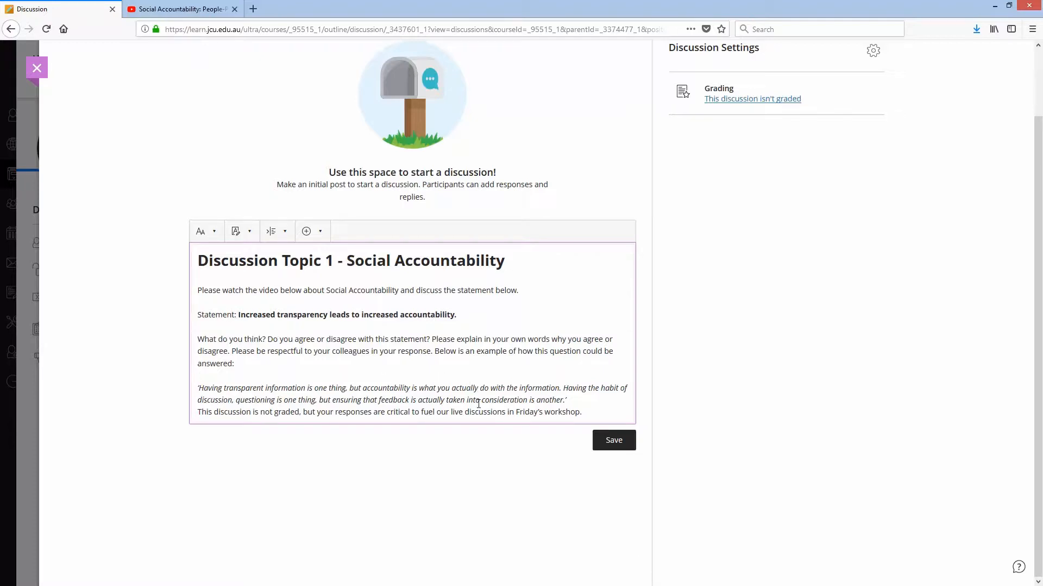
key(Return)
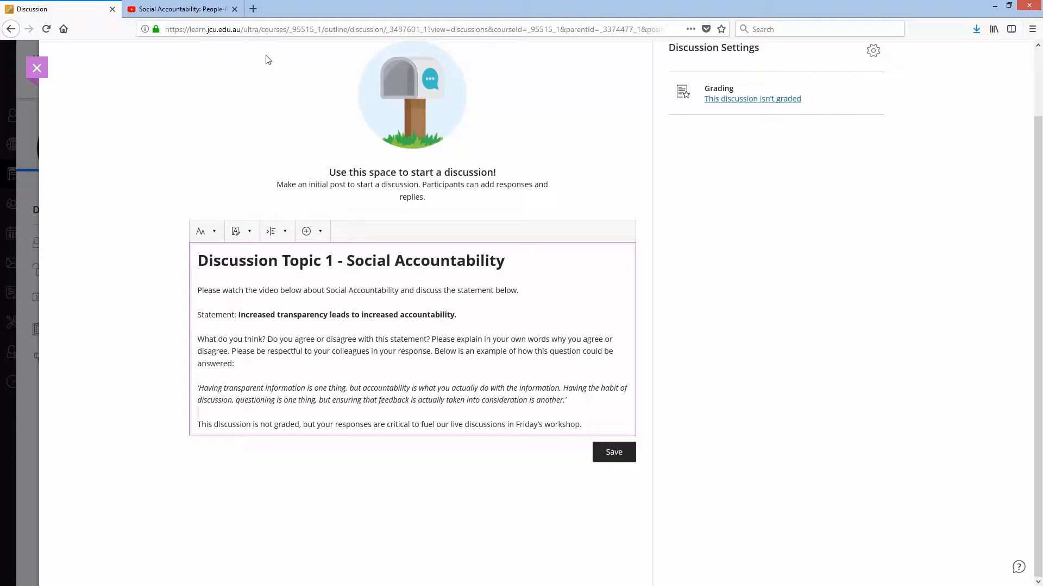
Switch to YouTube, briefly play and pause "Social Accountability: People-Powered Solutions", and copy the video's URL.
click(183, 9)
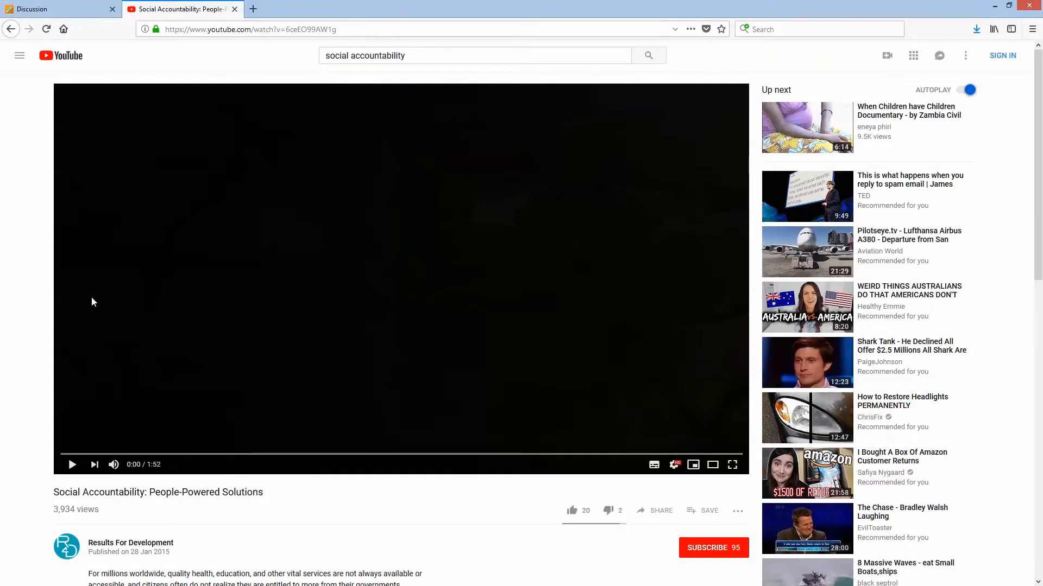
click(71, 465)
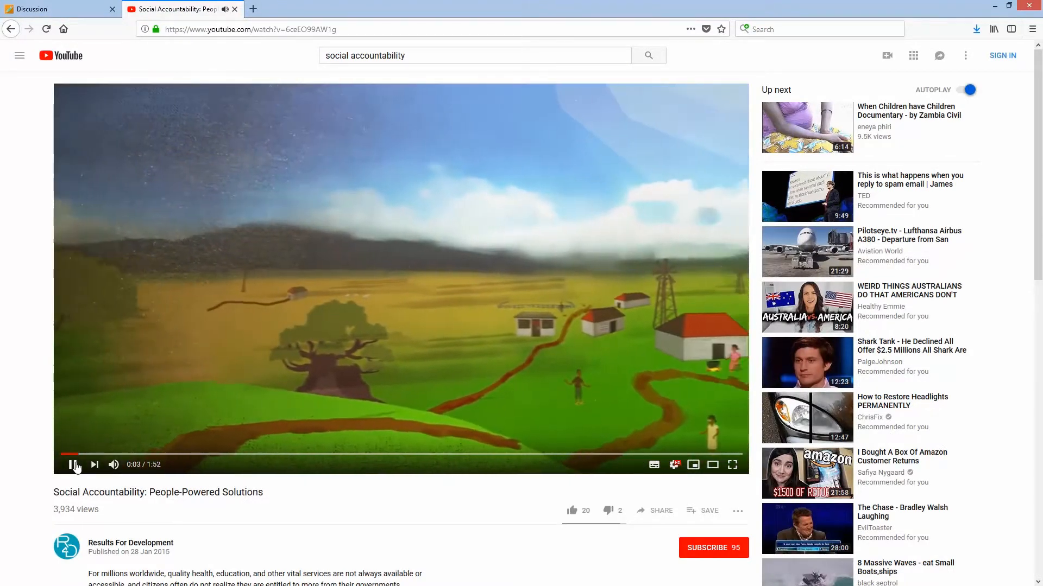
click(71, 465)
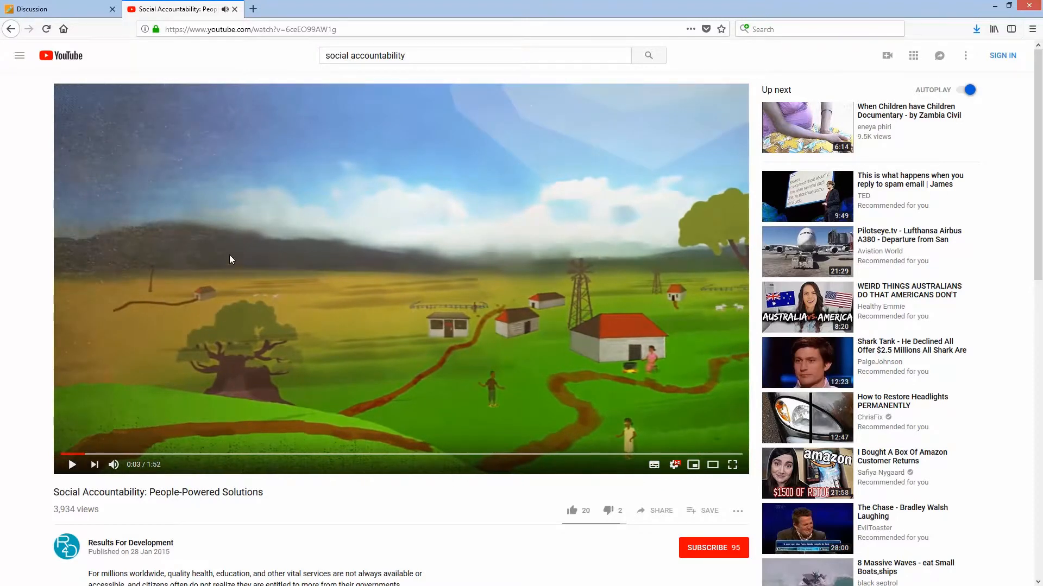
click(243, 30)
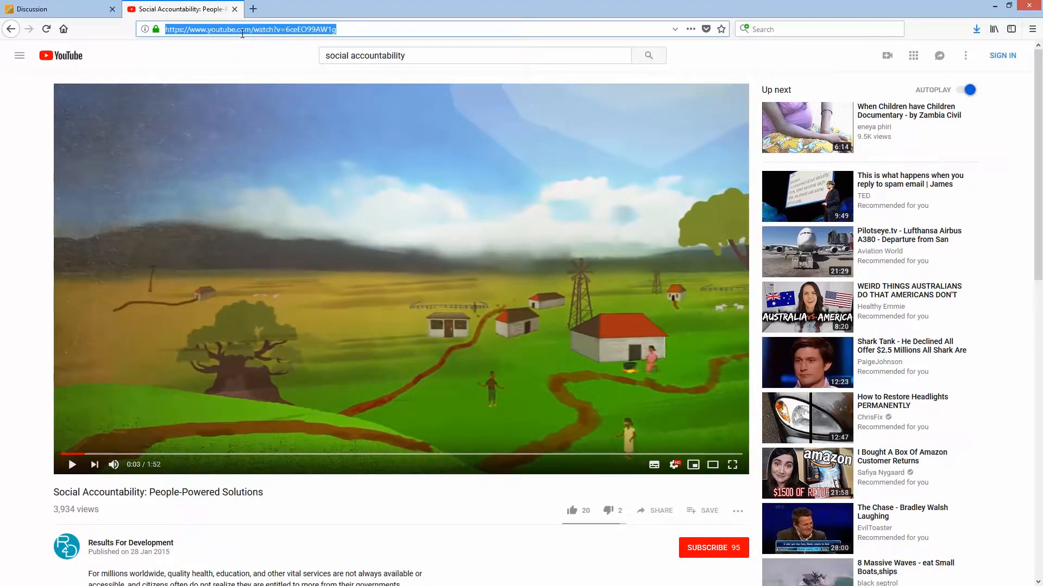
right_click(243, 31)
click(263, 70)
Return to the discussion and add another blank line below the title of the initial post.
click(78, 8)
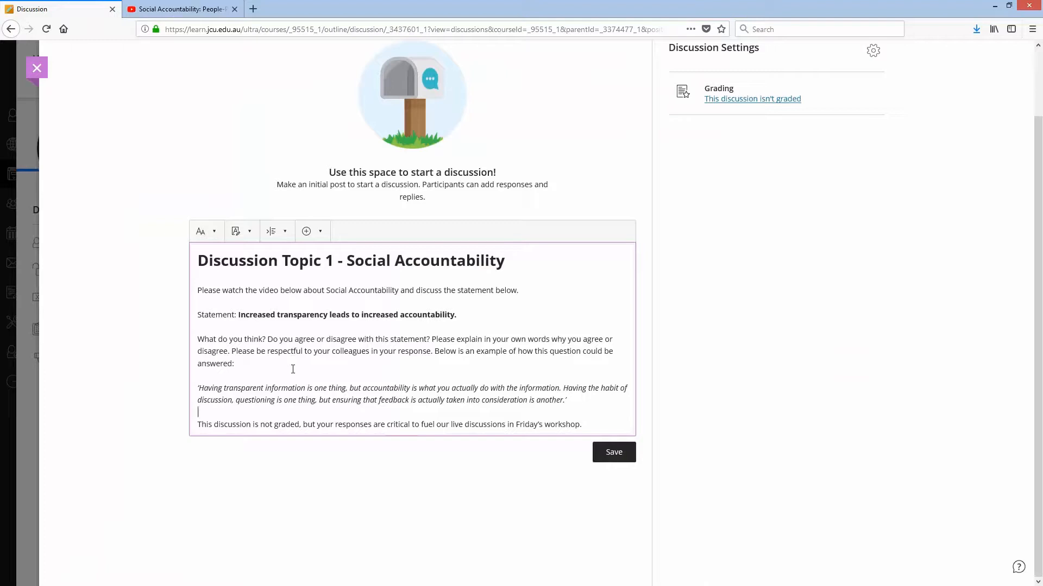
click(275, 274)
key(Return)
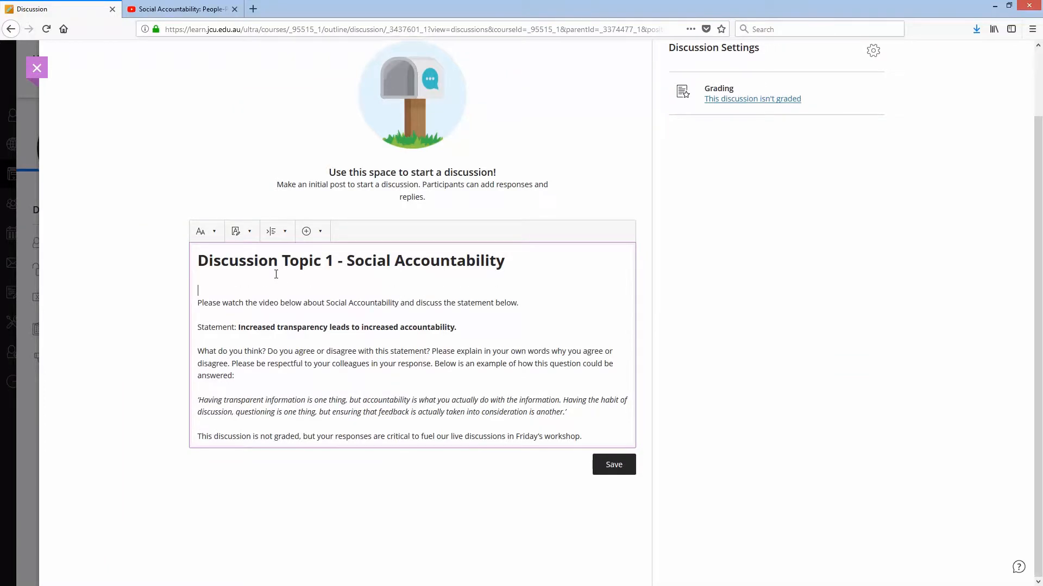
Insert a web video below the title using the copied YouTube URL and the alternative text "Social Accountability Youtube Video".
click(322, 233)
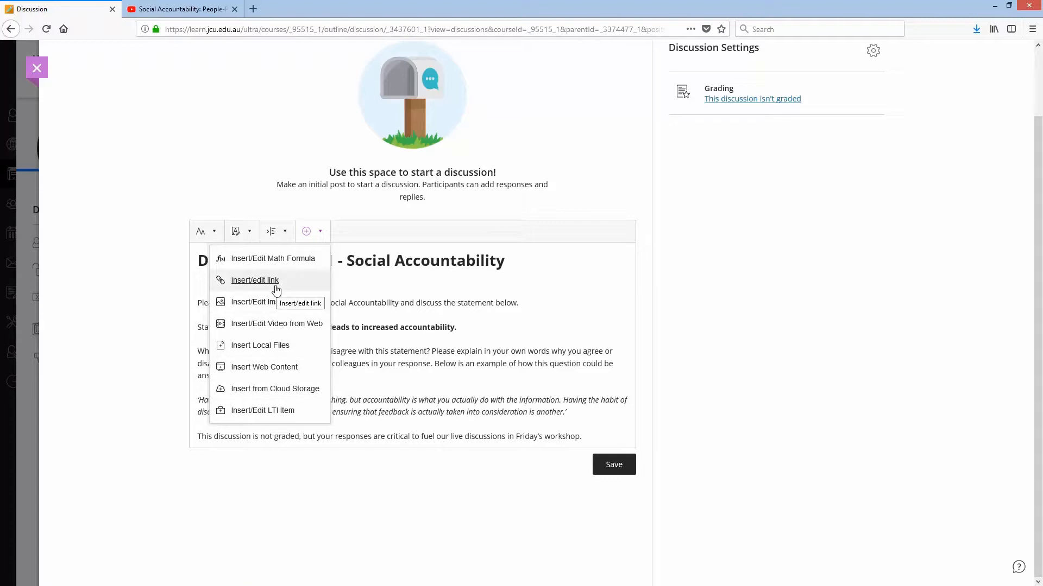
click(283, 327)
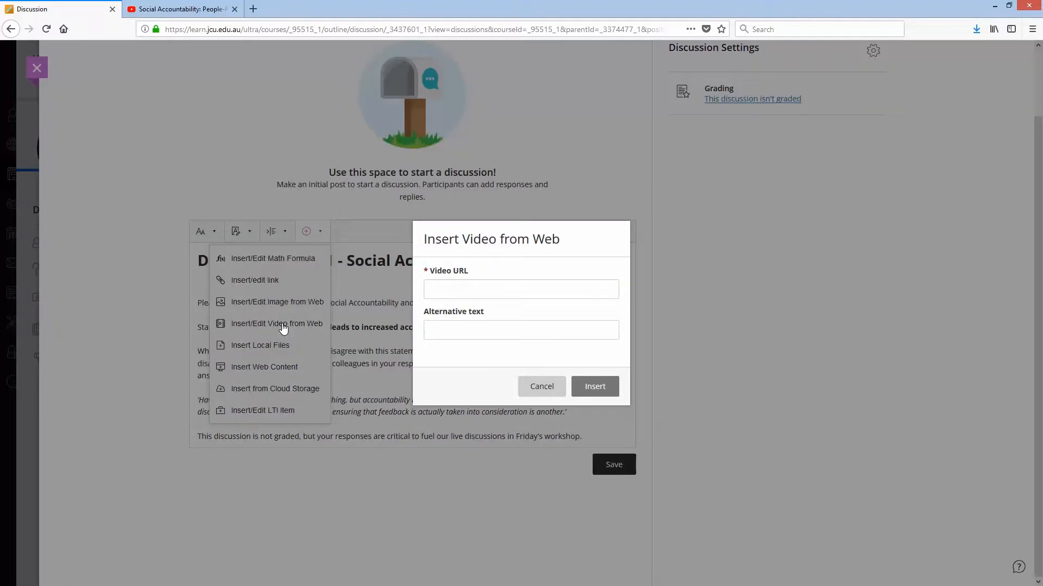
click(474, 290)
right_click(474, 290)
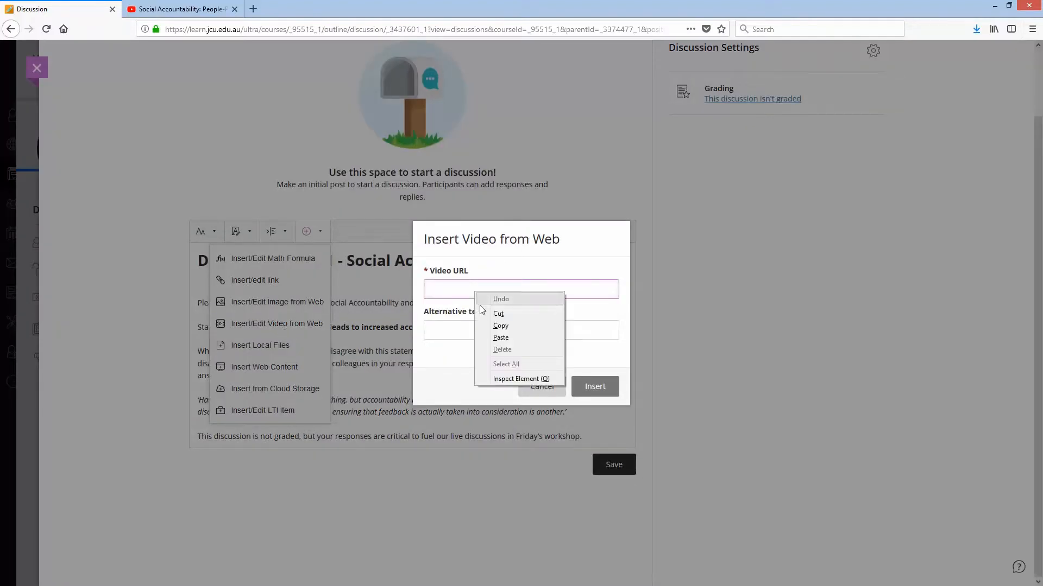
click(487, 335)
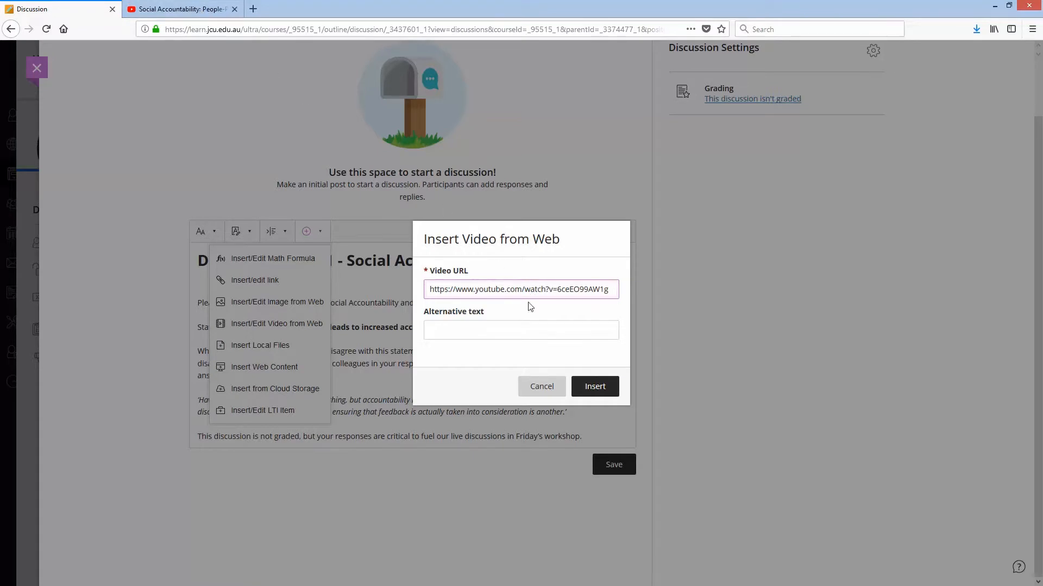
click(511, 335)
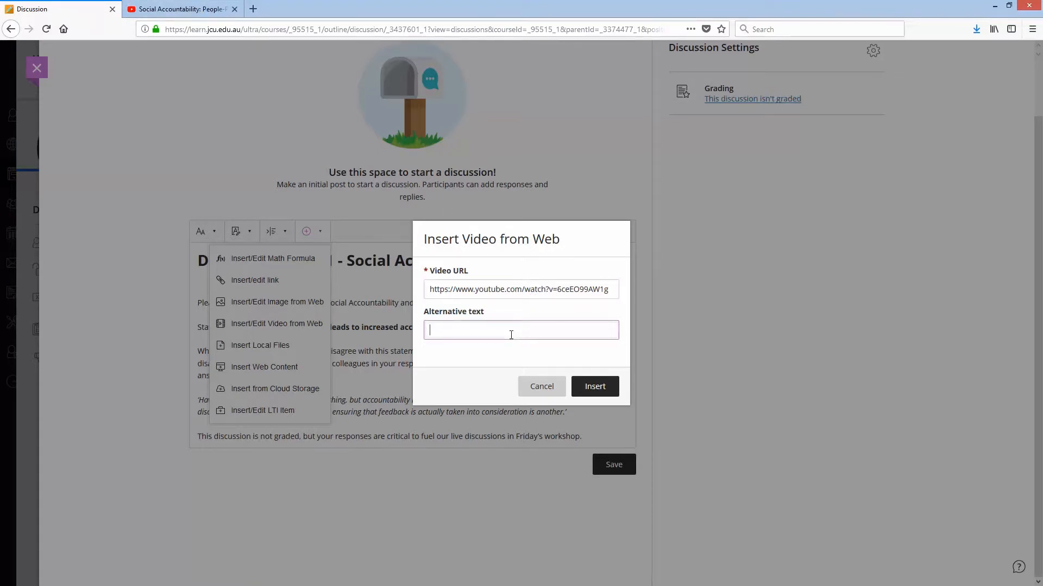
text(Social Accountability Youtube Video)
click(595, 383)
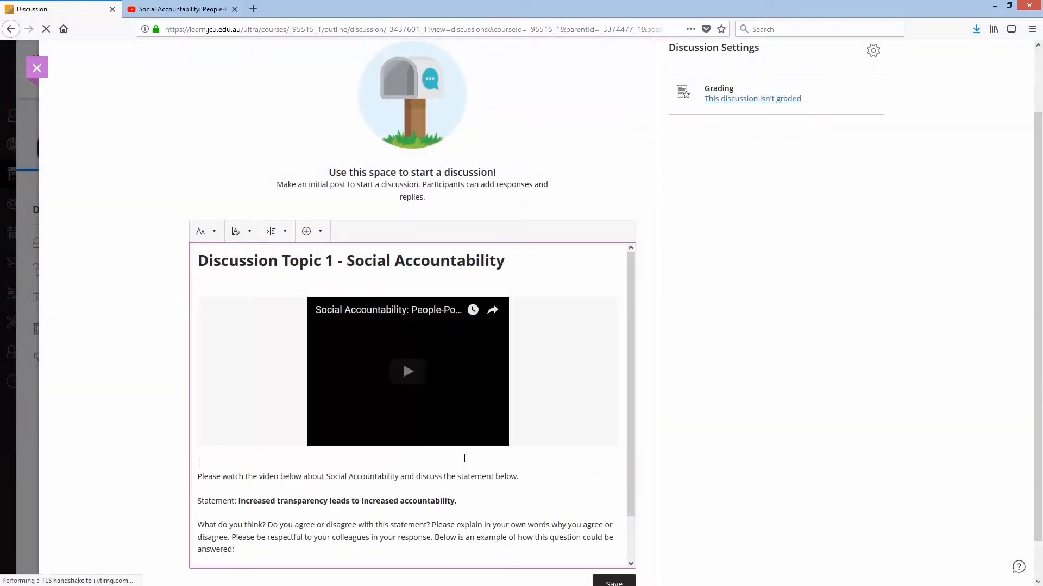
Check the initial post with its embedded video and save it to the discussion.
mouse_move(632, 295)
mouse_down()
mouse_move(632, 321)
mouse_move(633, 312)
mouse_up()
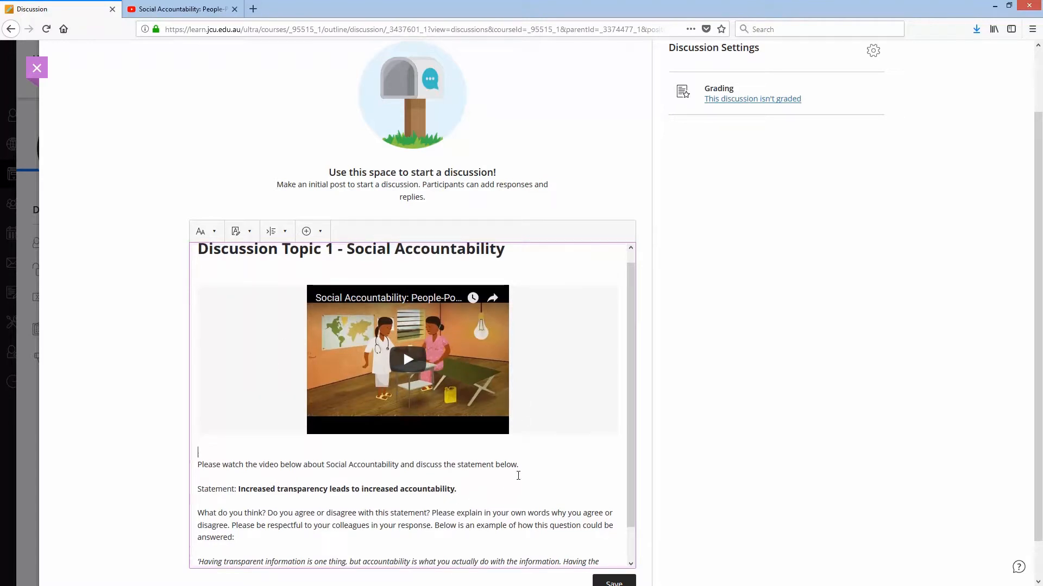
scroll(518, 475, down, 1)
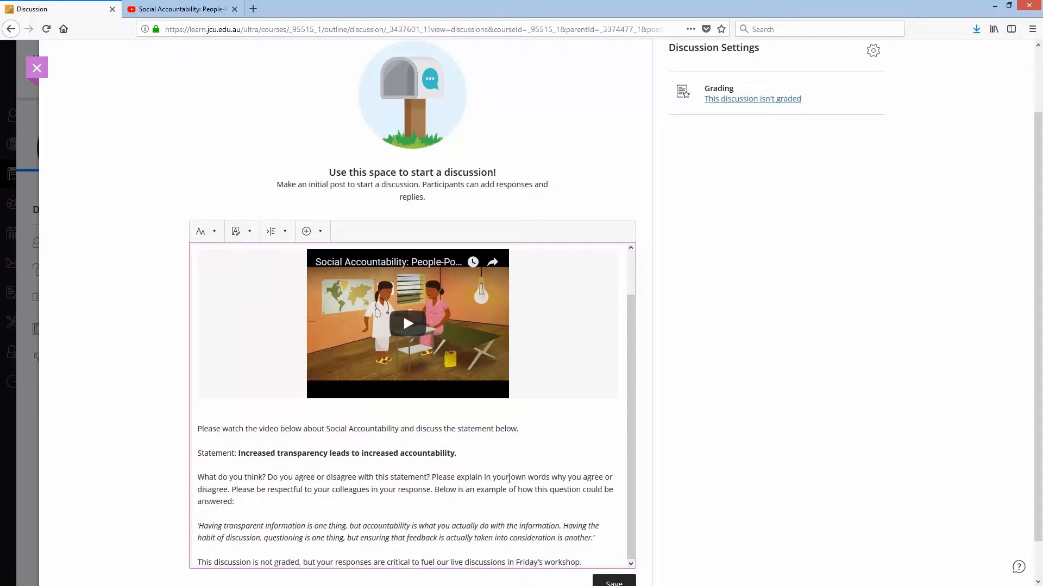
scroll(509, 478, down, 2)
click(614, 545)
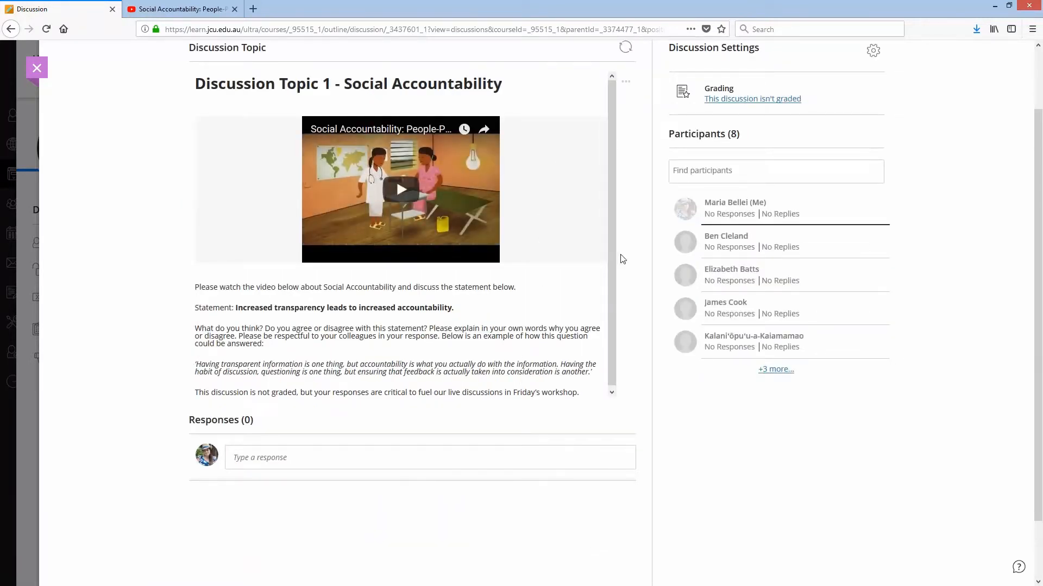
scroll(623, 259, up, 2)
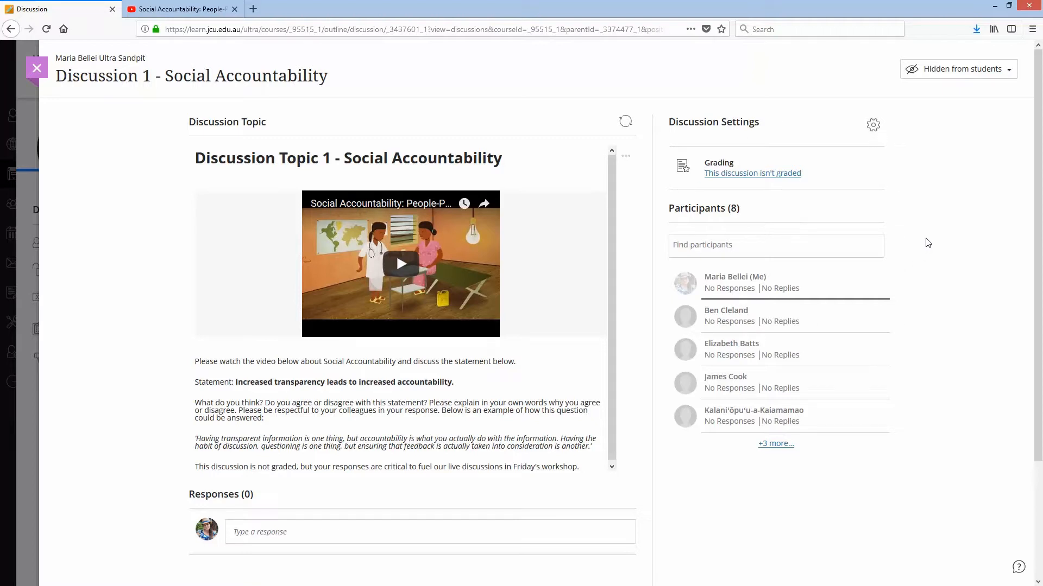
Open the discussion settings, enable the Post first option and disable it again.
click(755, 175)
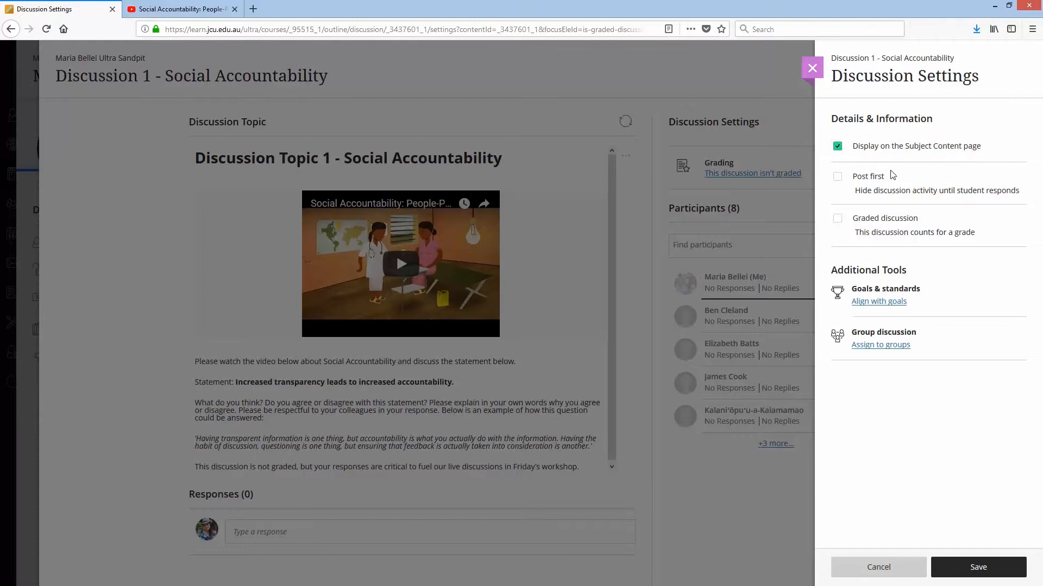
click(838, 179)
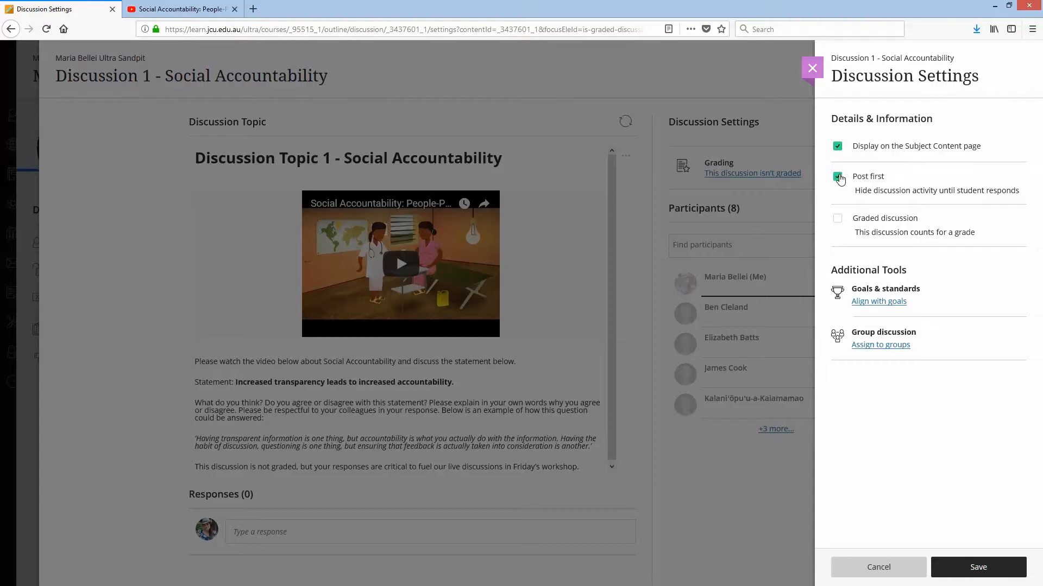
click(838, 177)
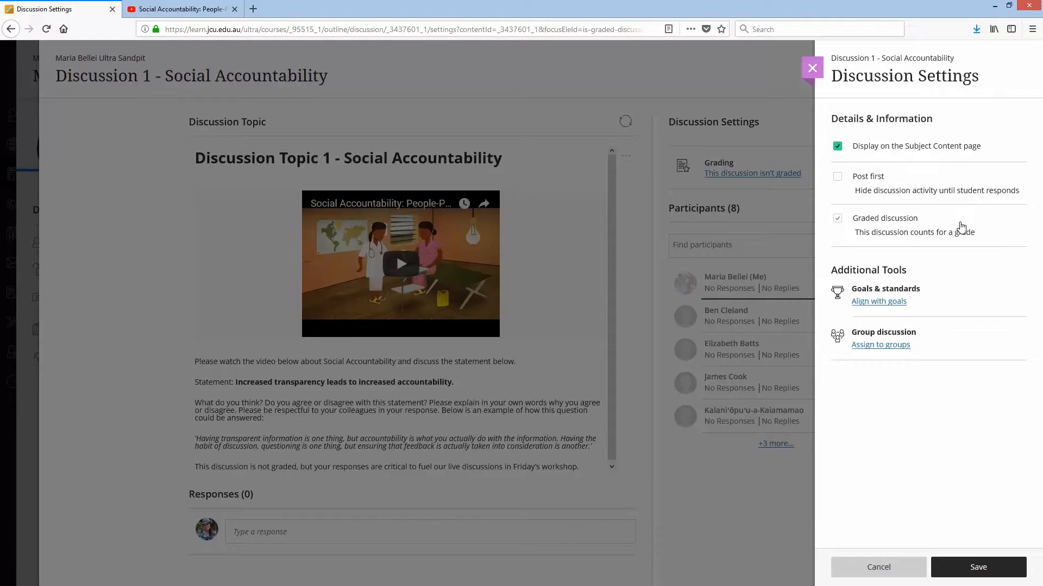
Mark the discussion as graded and look through the Grade using options, keeping Points.
click(838, 219)
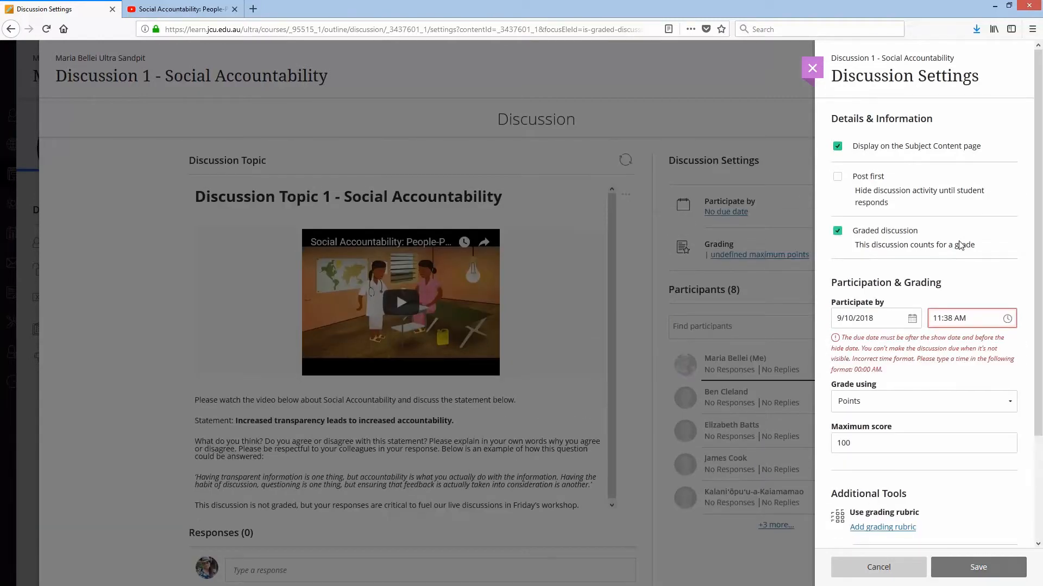
scroll(969, 258, down, 3)
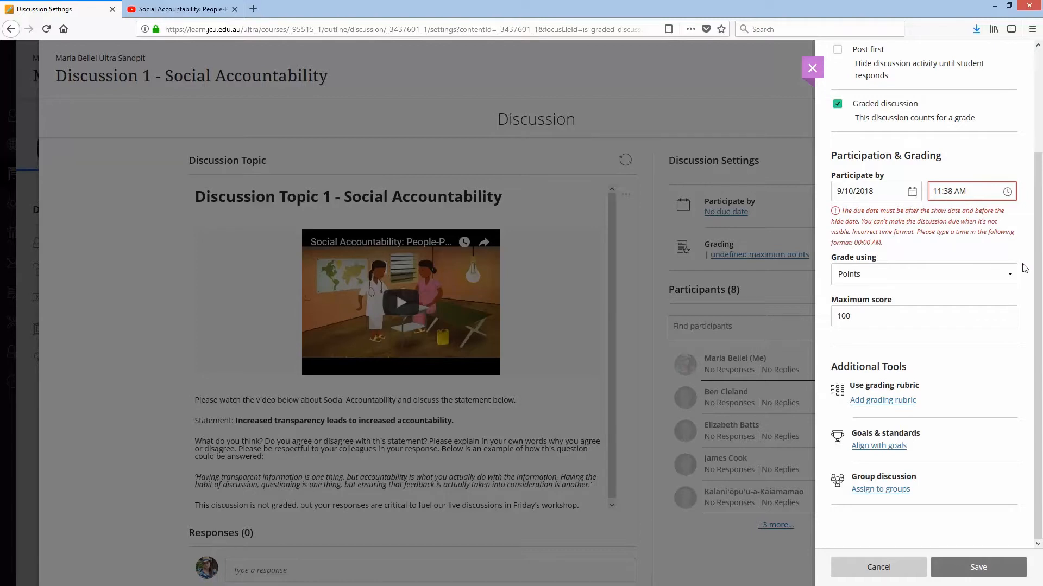
click(1008, 276)
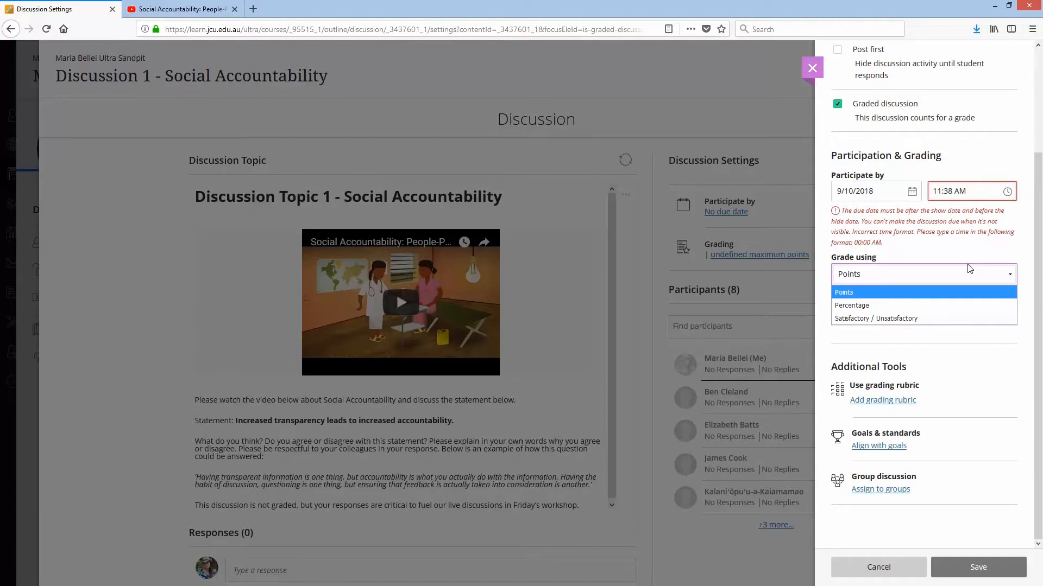
click(1025, 263)
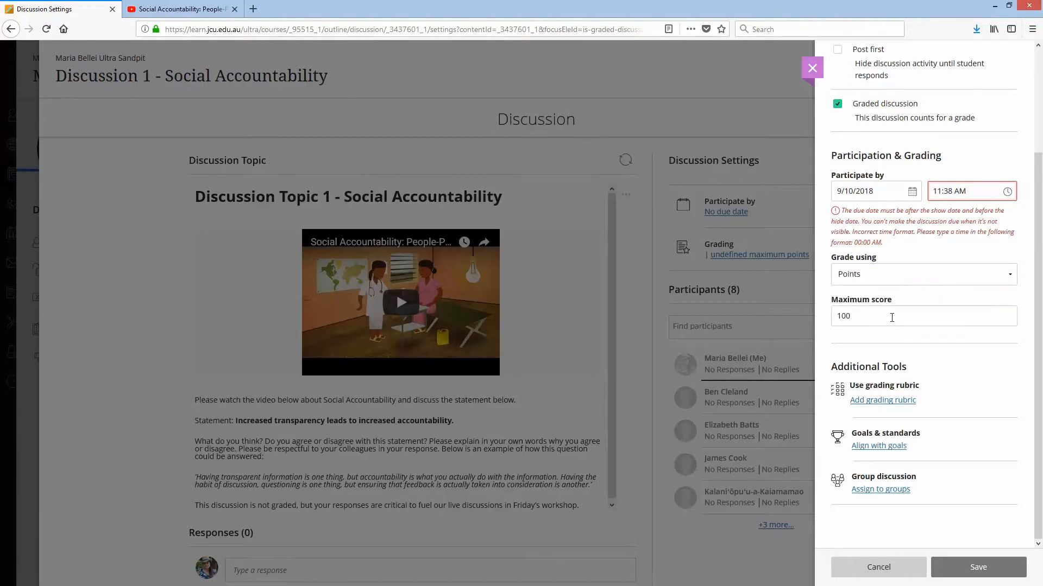
Start a new grading rubric for the discussion, view its blank criteria grid and close it unchanged.
click(901, 402)
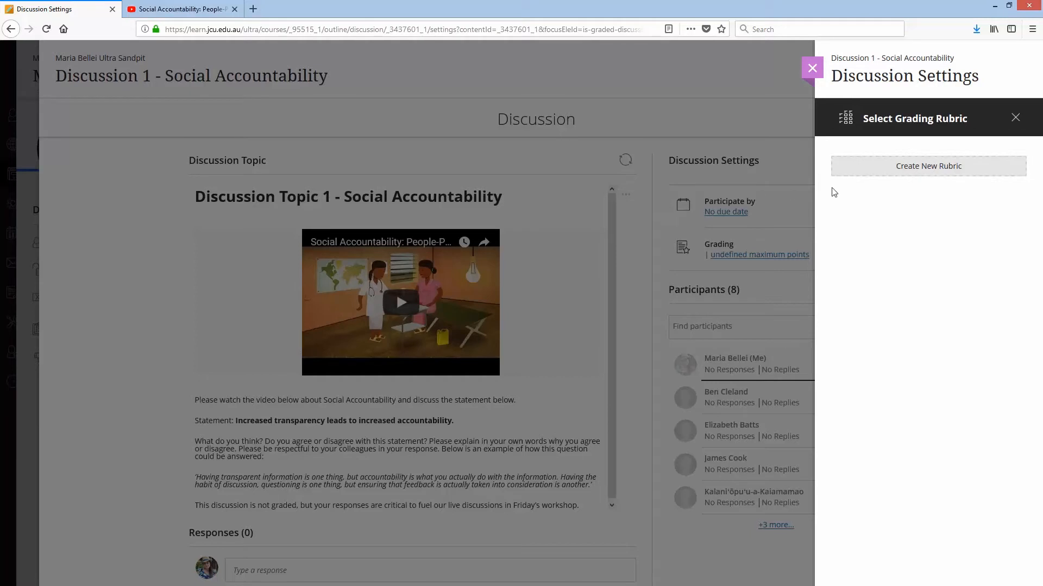
click(930, 166)
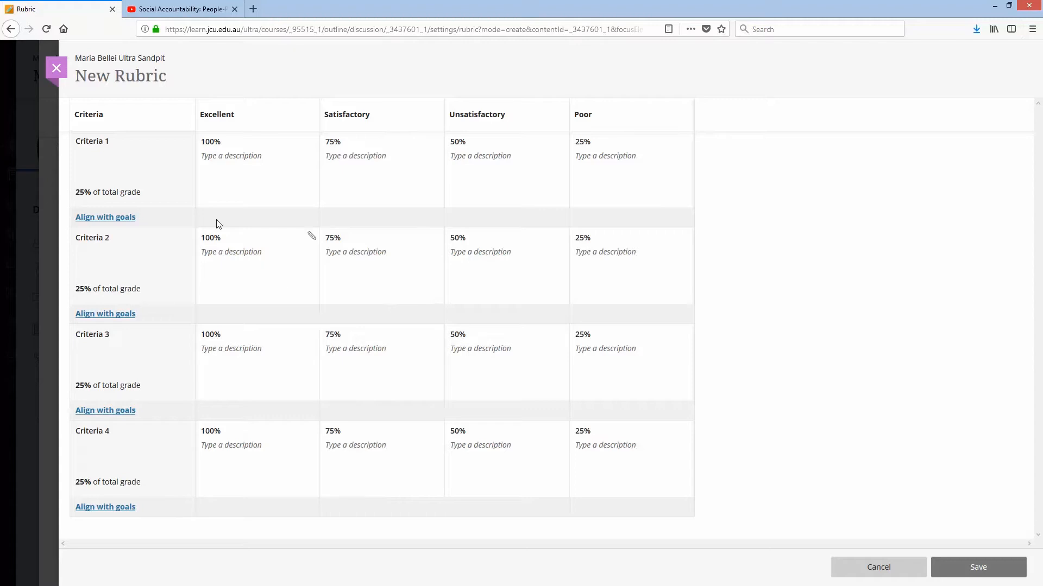
click(59, 70)
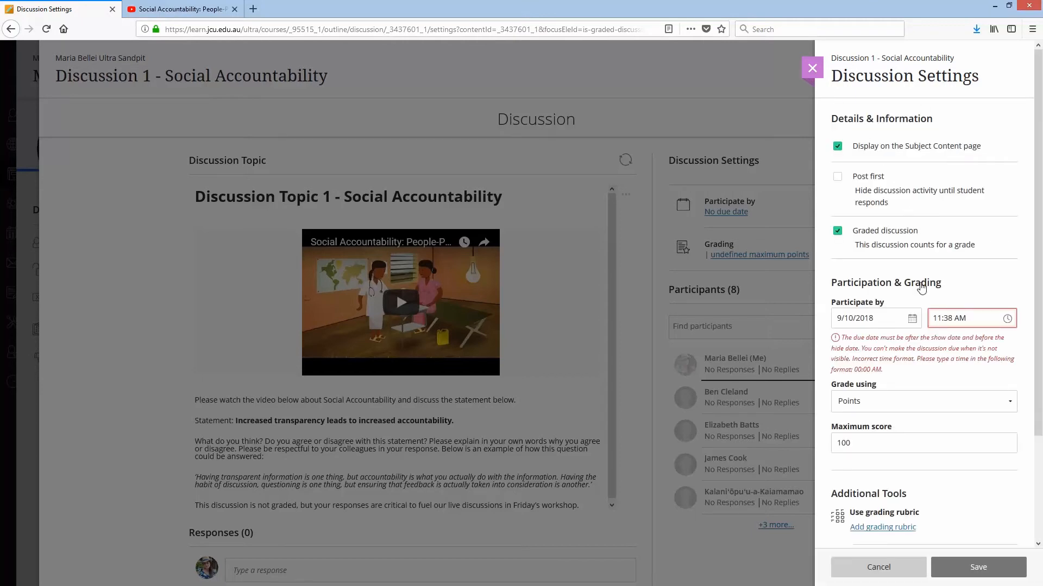
Open the group assignment for the discussion and add a custom group, keeping the name "New Group 1".
drag(1039, 379, 1041, 472)
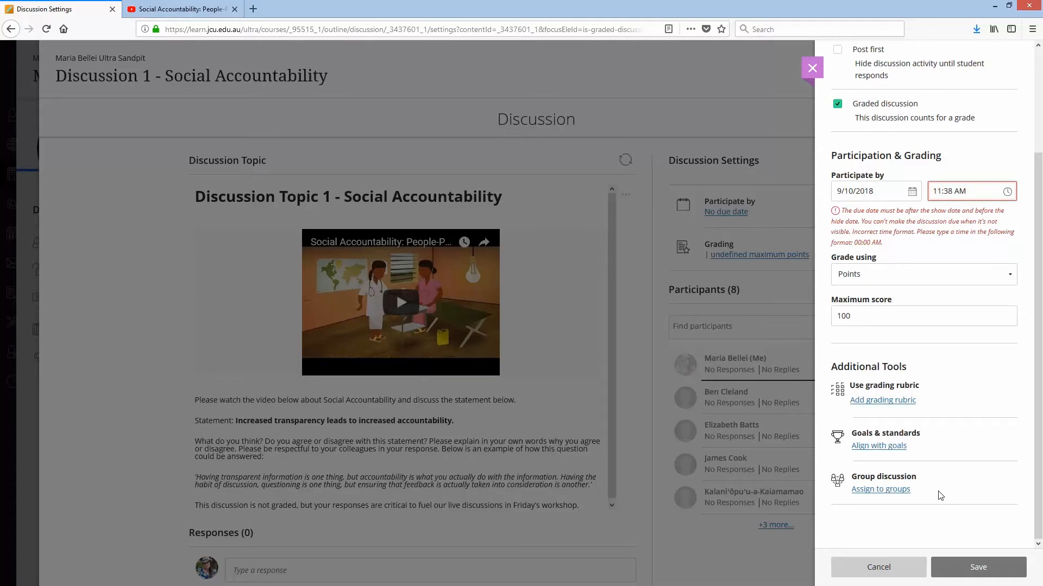
click(894, 496)
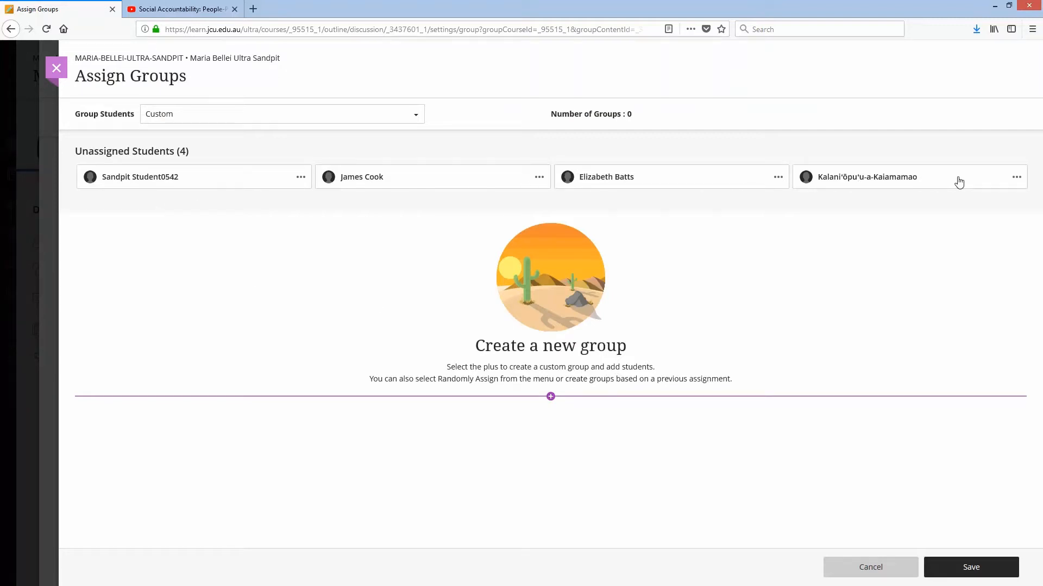
click(551, 397)
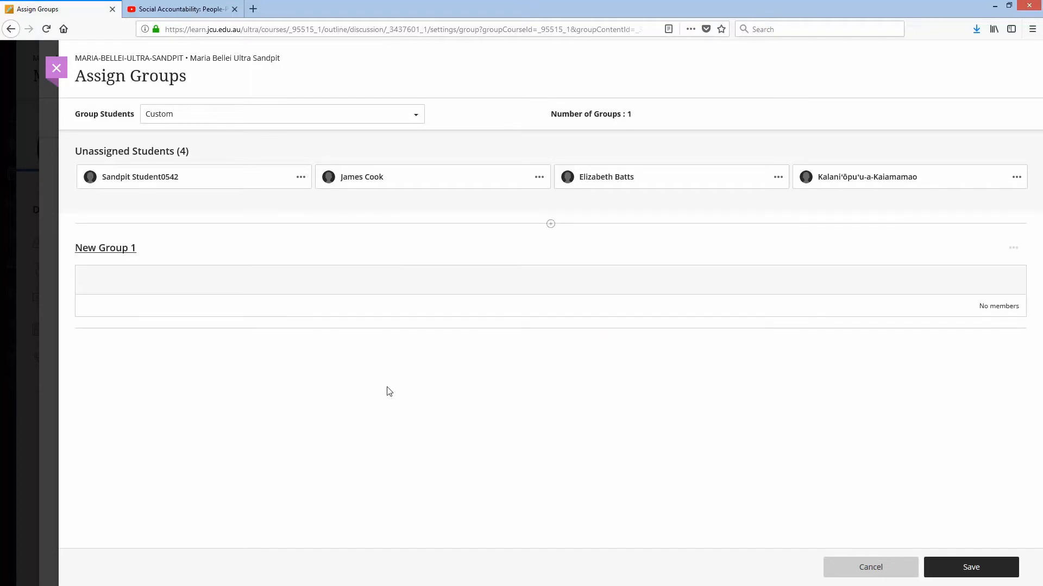
click(146, 248)
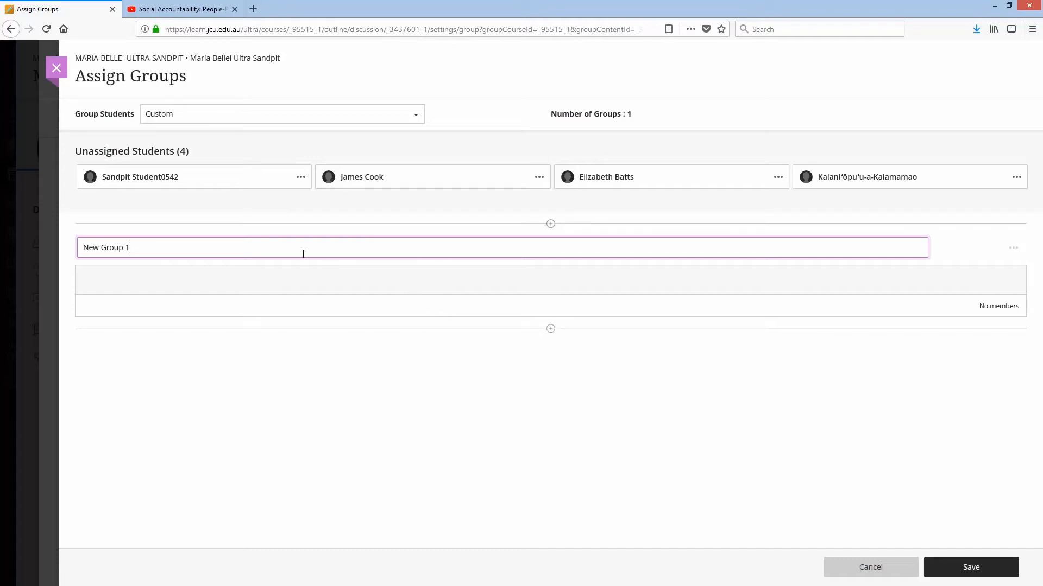
click(277, 345)
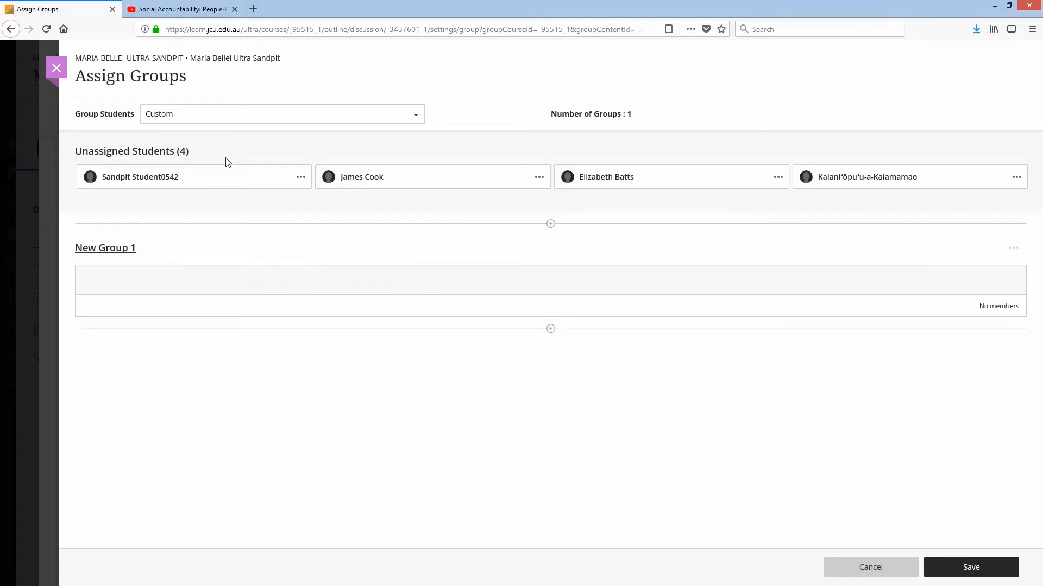
Assign two unassigned students to New Group 1 and close the group assignment without saving.
click(301, 178)
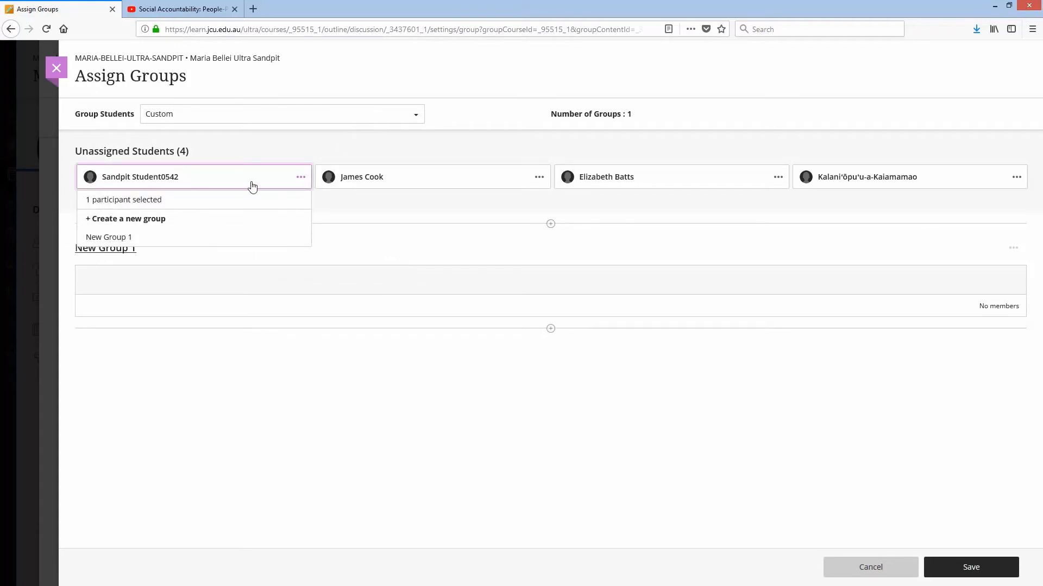
click(129, 238)
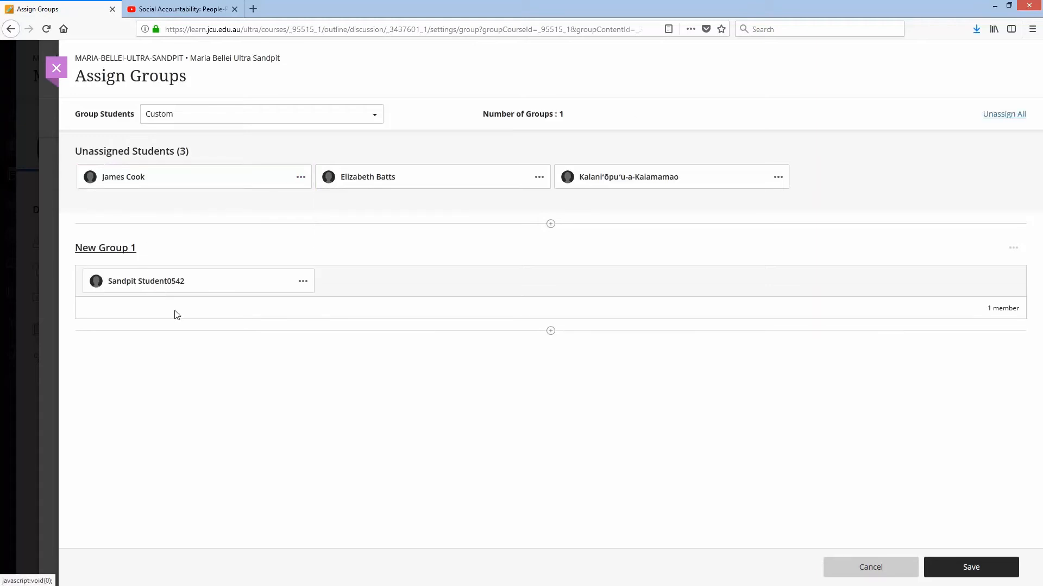
click(538, 177)
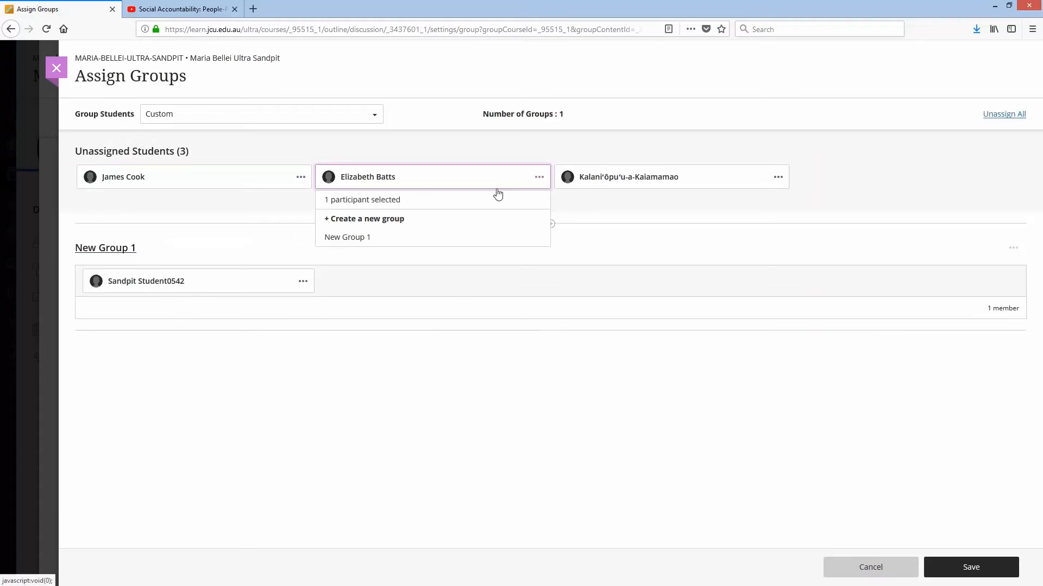
click(351, 240)
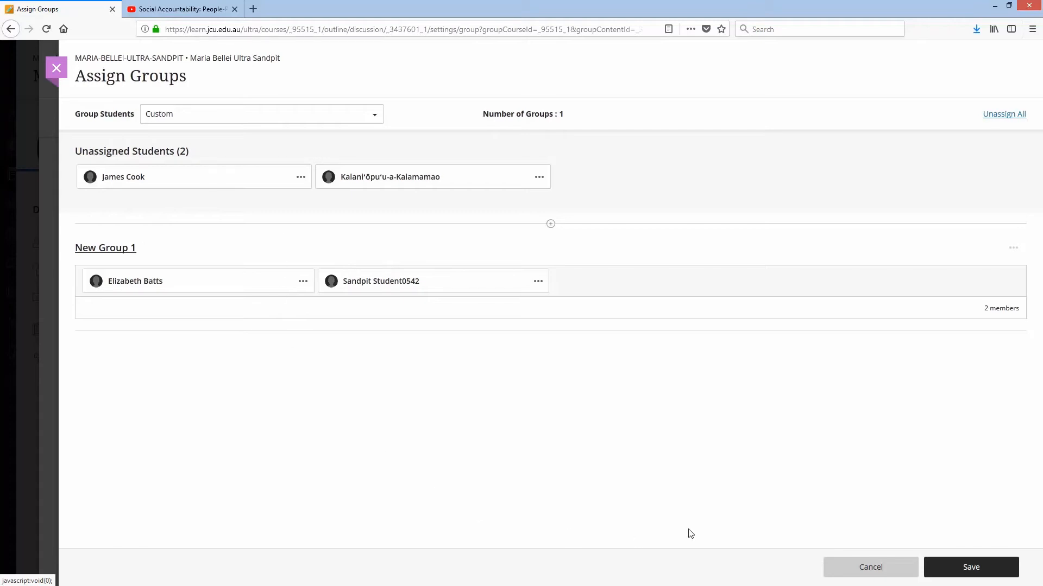
click(900, 577)
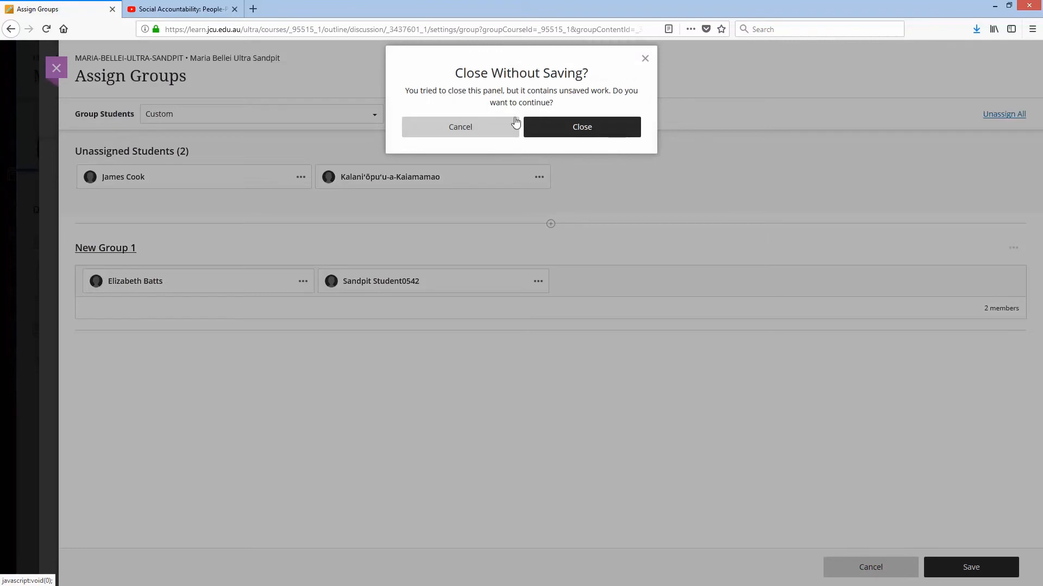
click(591, 140)
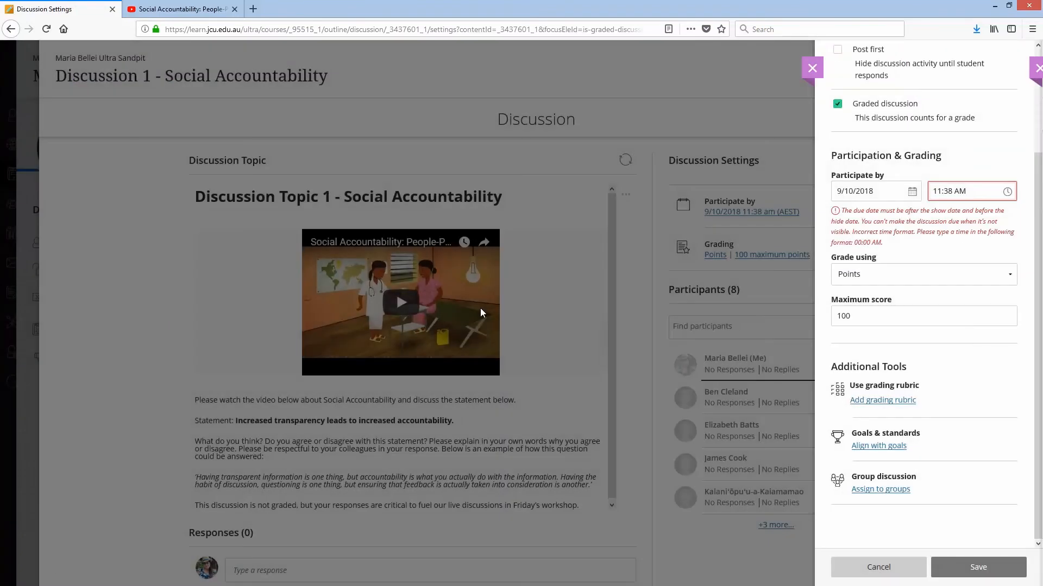
Turn off Graded discussion and save the discussion settings.
click(837, 105)
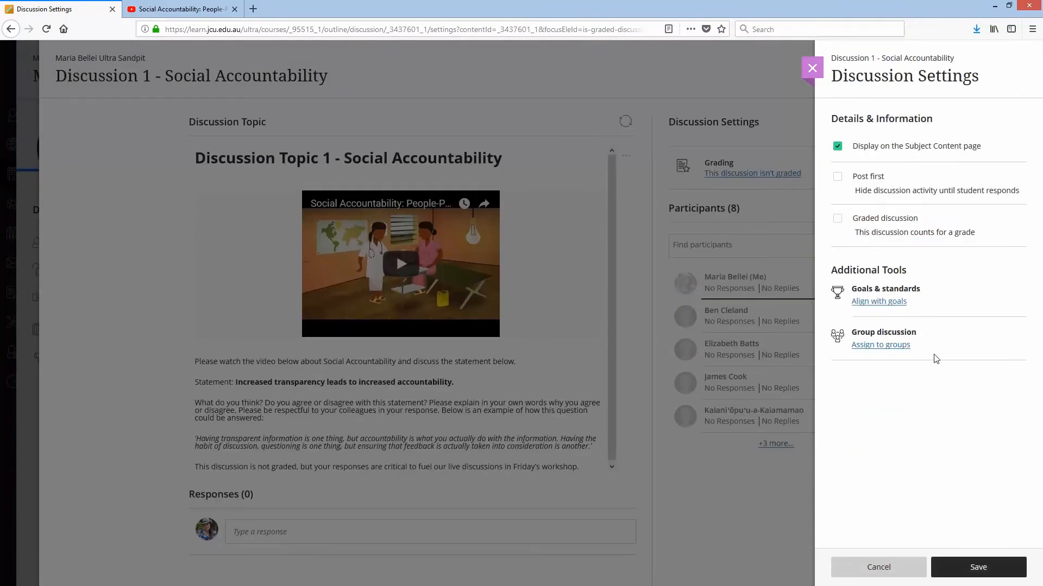
click(970, 564)
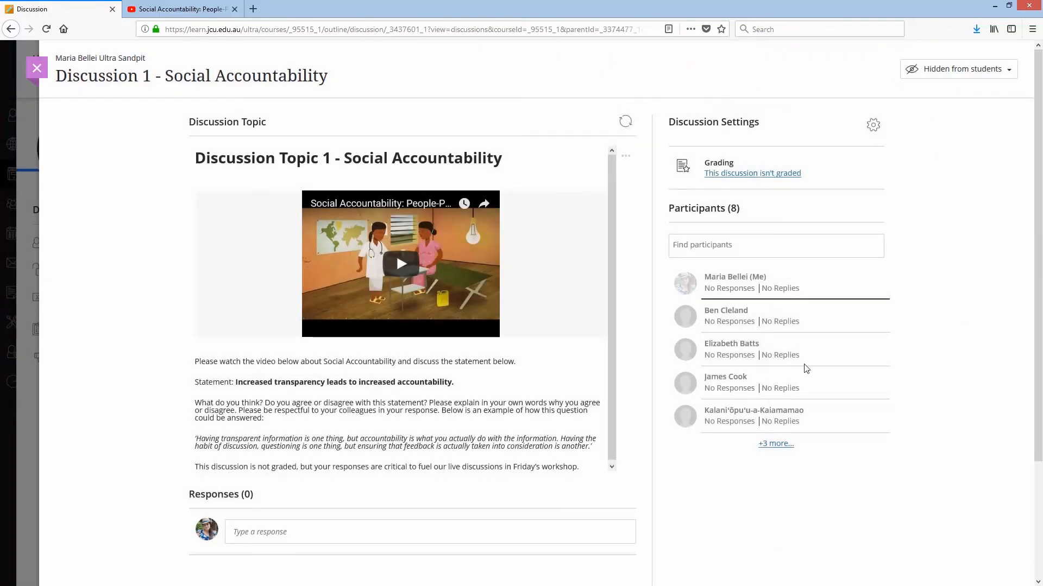
Review the discussion settings and student visibility options without changing them, and close the discussion.
click(872, 125)
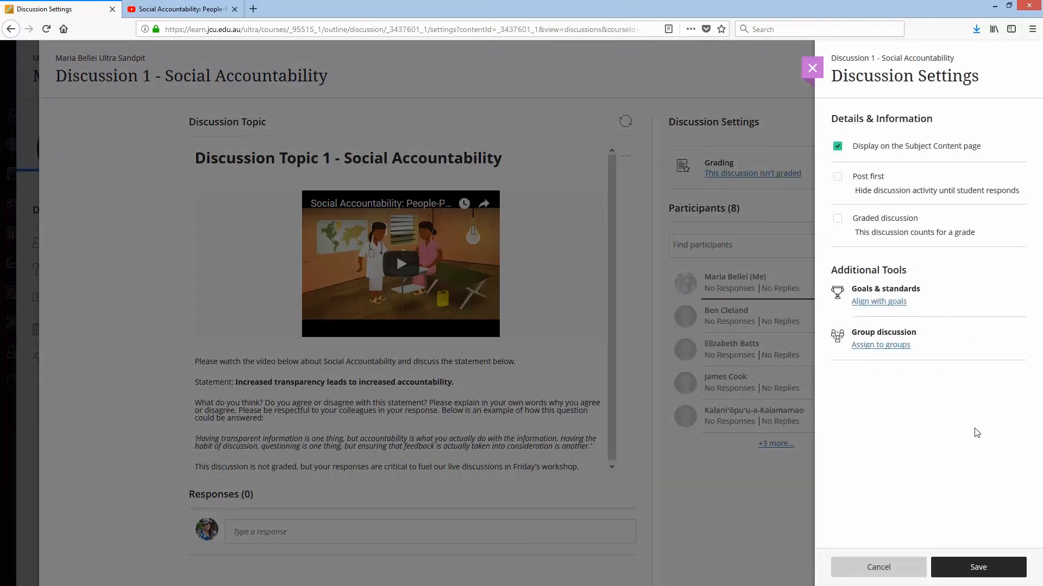
click(813, 68)
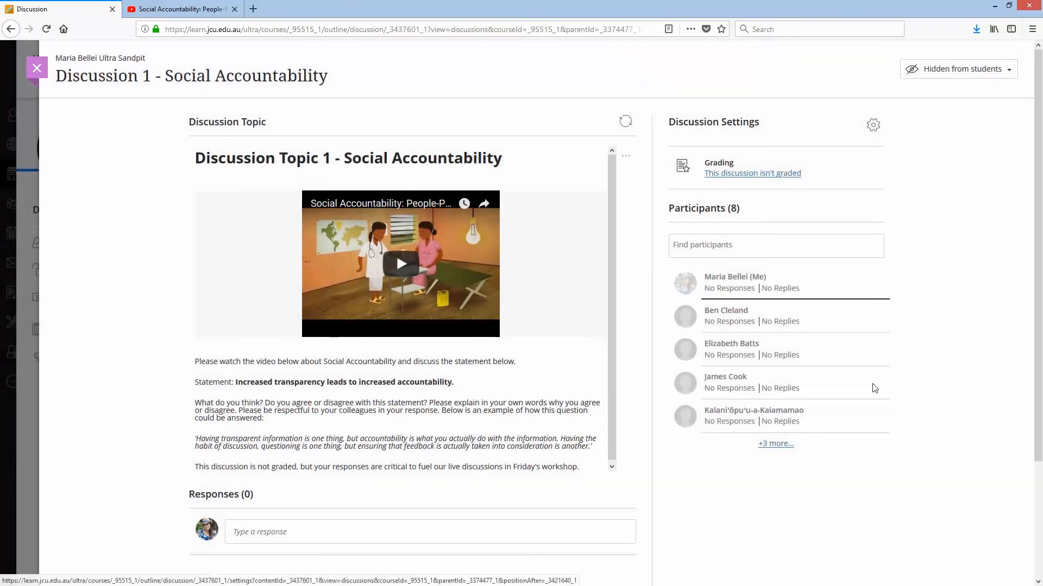
click(1011, 72)
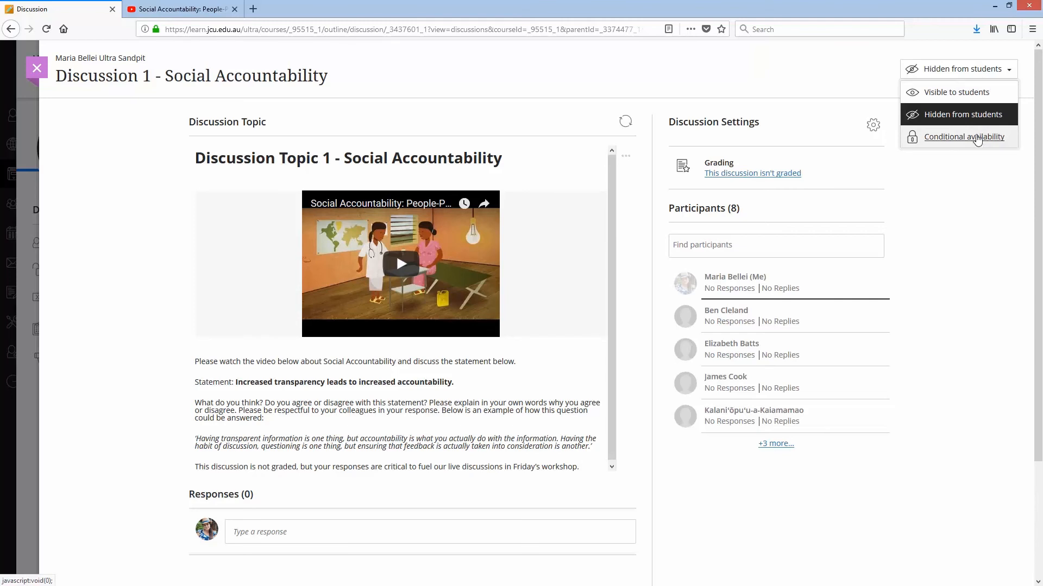
click(967, 201)
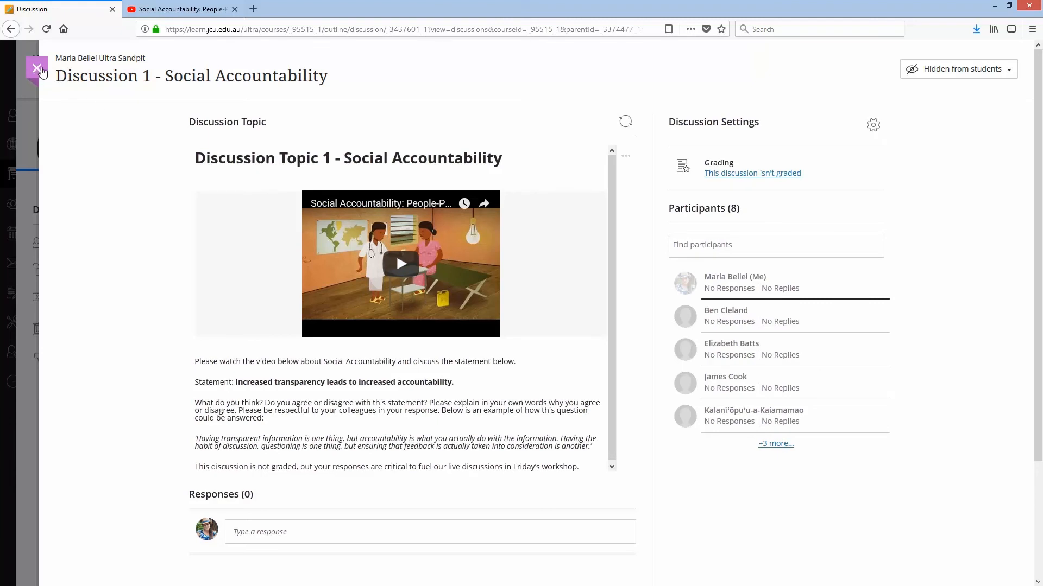
click(39, 70)
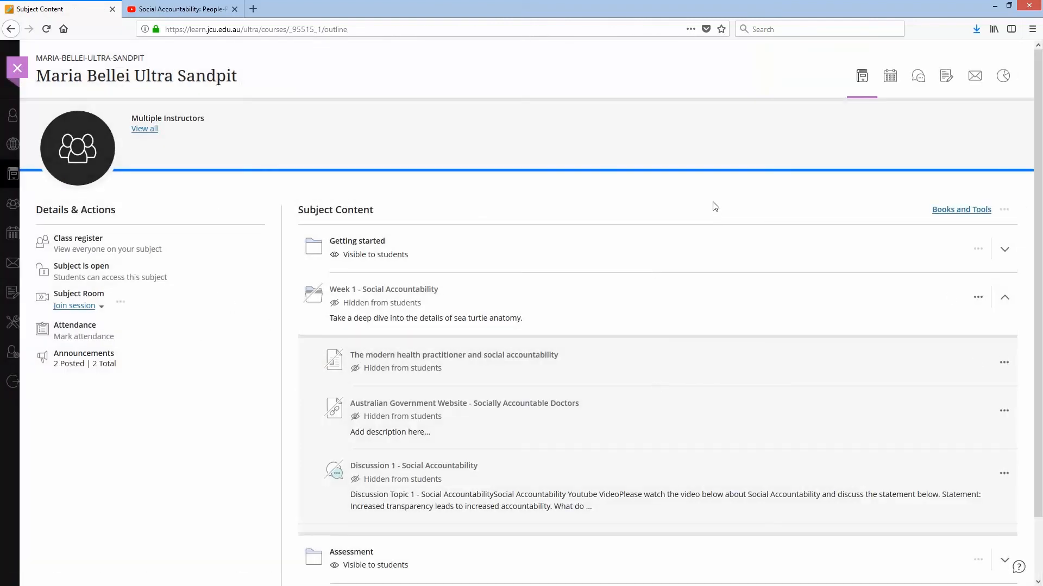
Set "Discussion 1 - Social Accountability" in the Week 1 folder to Visible to students.
scroll(787, 470, down, 1)
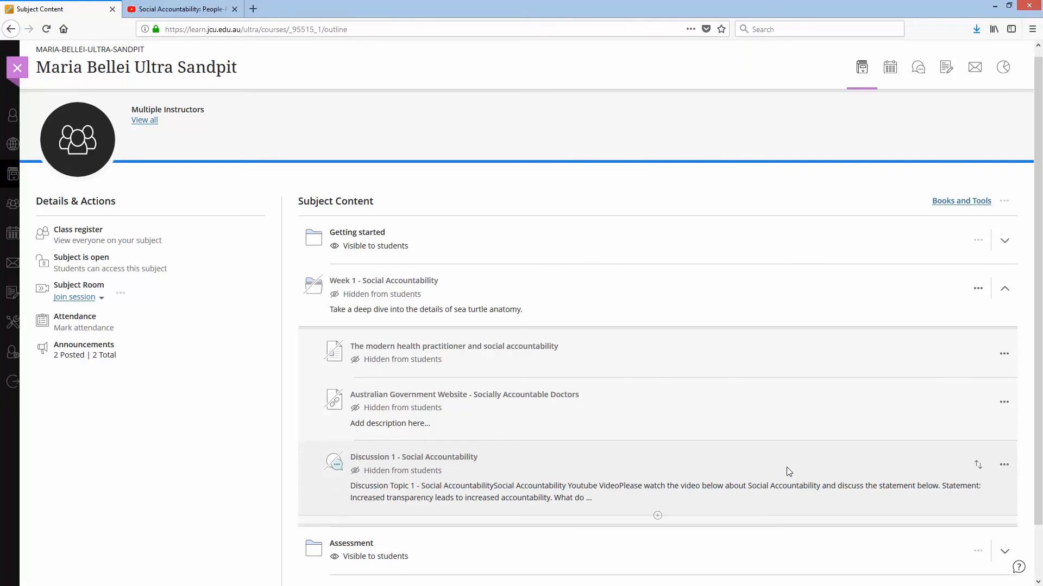
scroll(788, 471, down, 2)
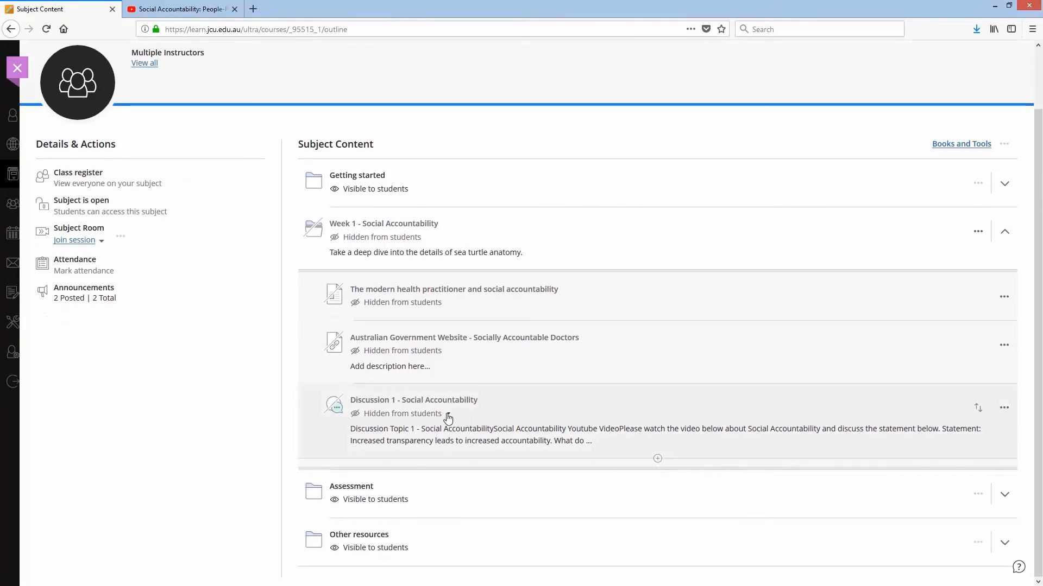
click(448, 417)
click(426, 430)
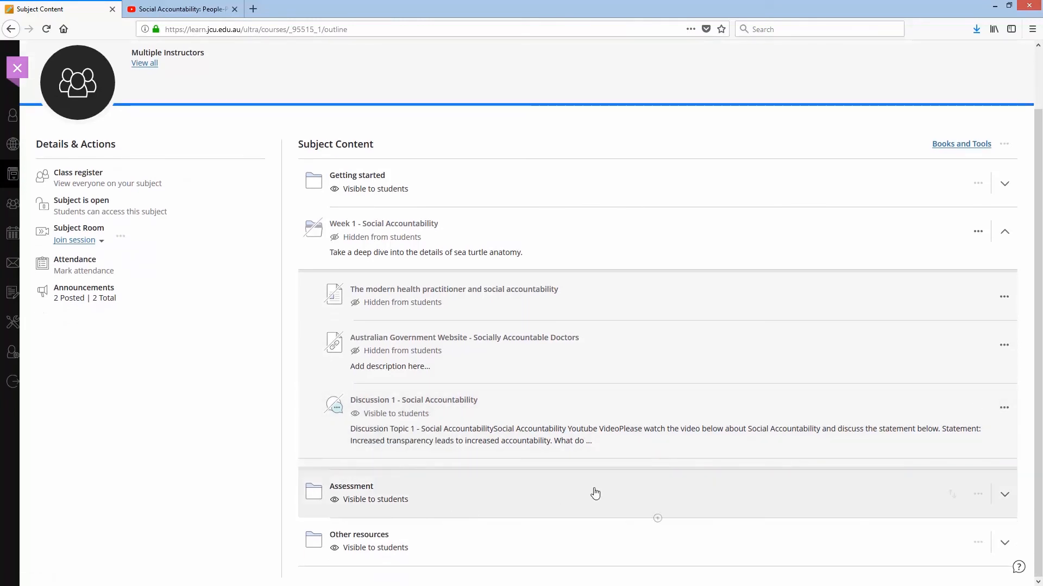
View Discussion 1 - Social Accountability once more, return to the subject content and collapse the Week 1 folder.
click(462, 405)
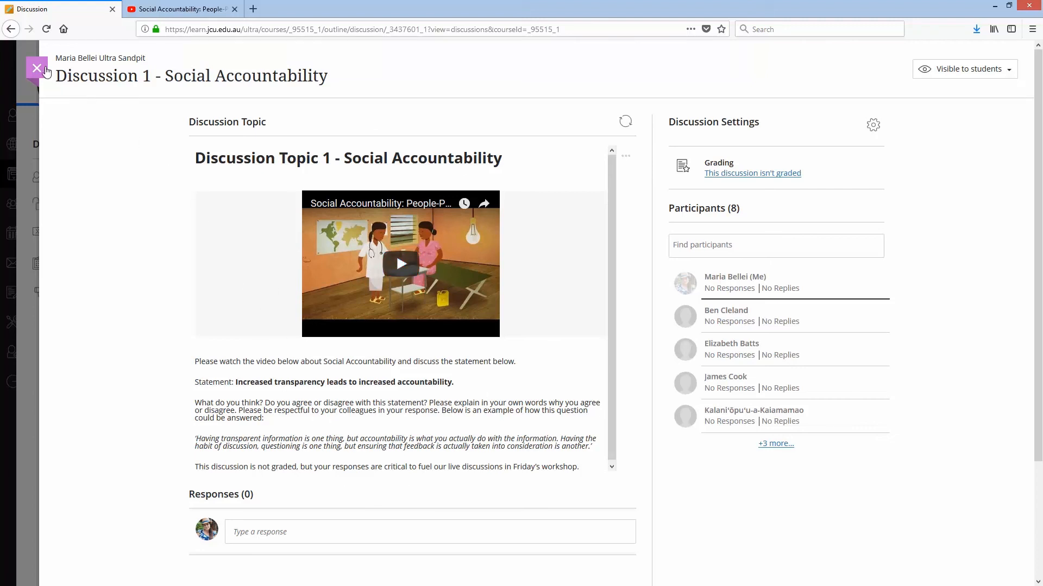
click(42, 70)
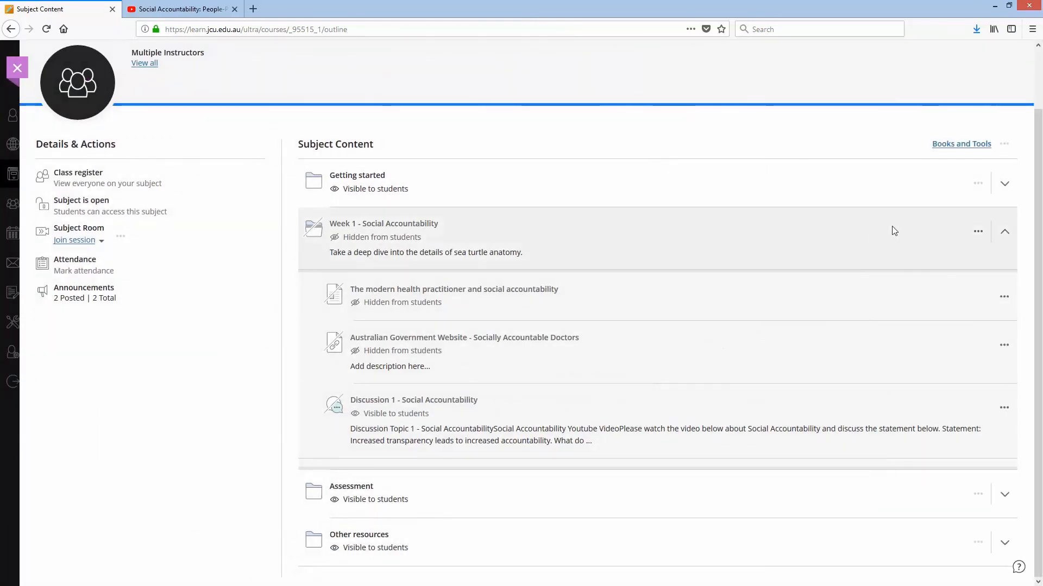
click(1005, 234)
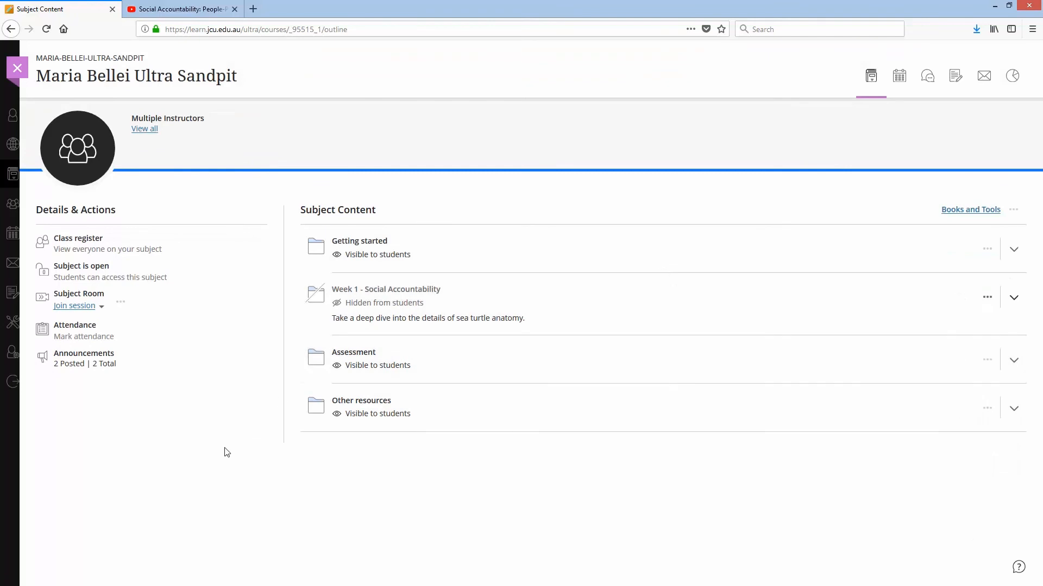